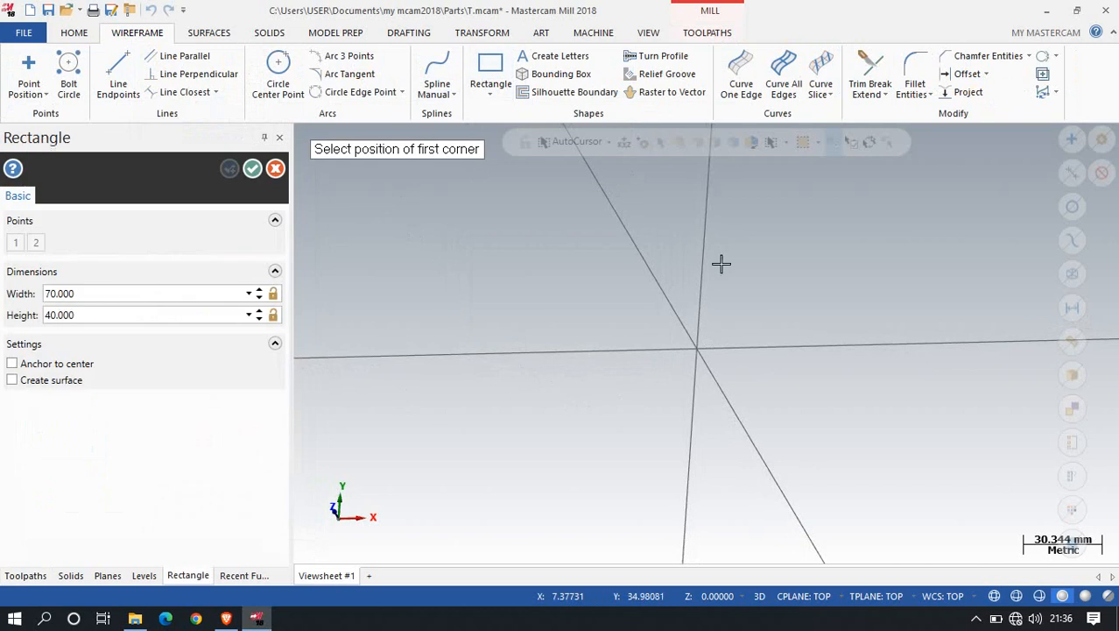
Draw a rectangle with its lower-left corner at the origin, 100 mm wide and 60 mm high.
click(698, 350)
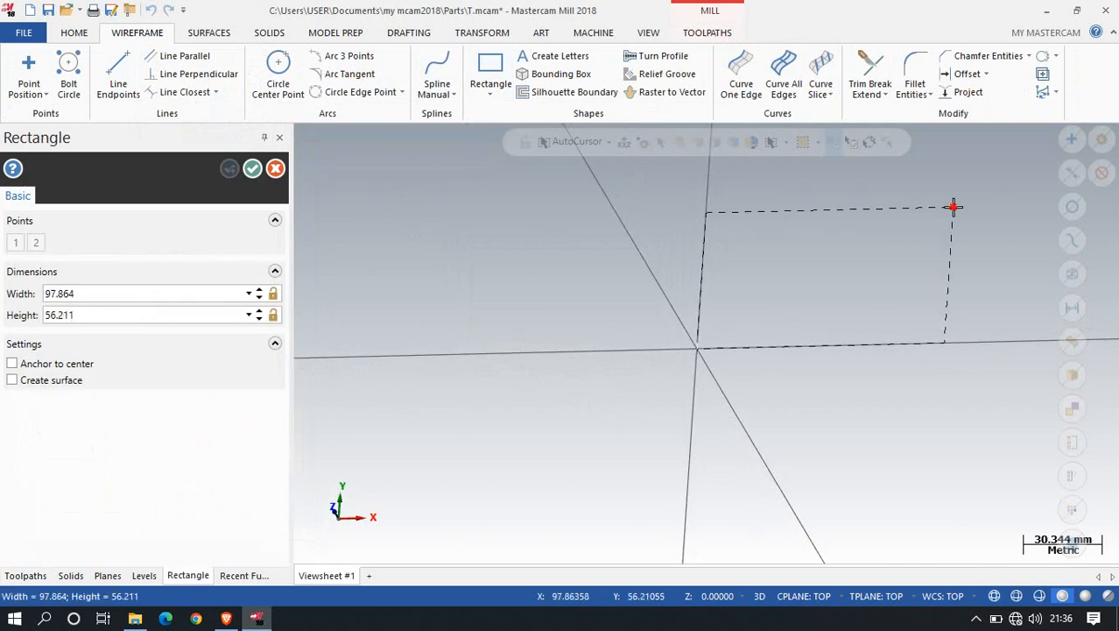
click(953, 208)
click(178, 295)
text(100)
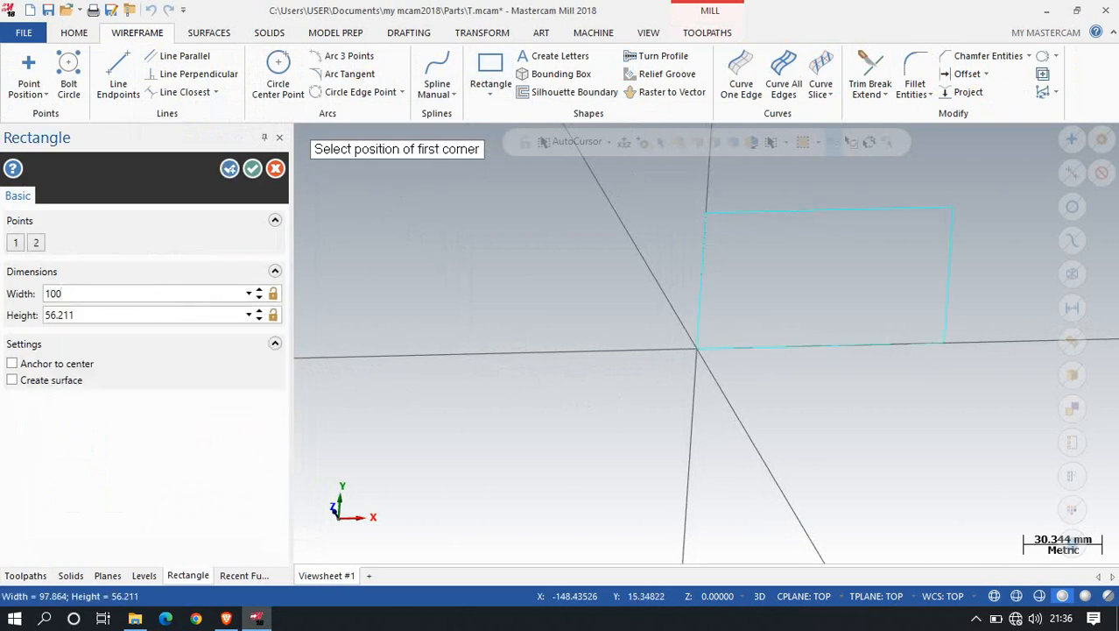
key(Return)
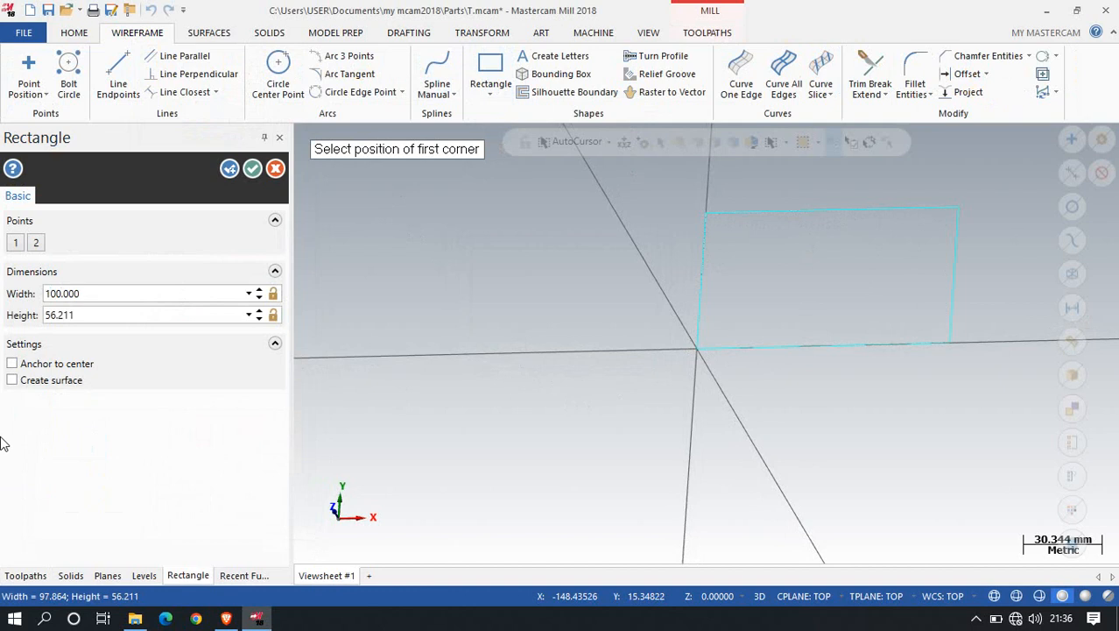
click(99, 316)
text(60)
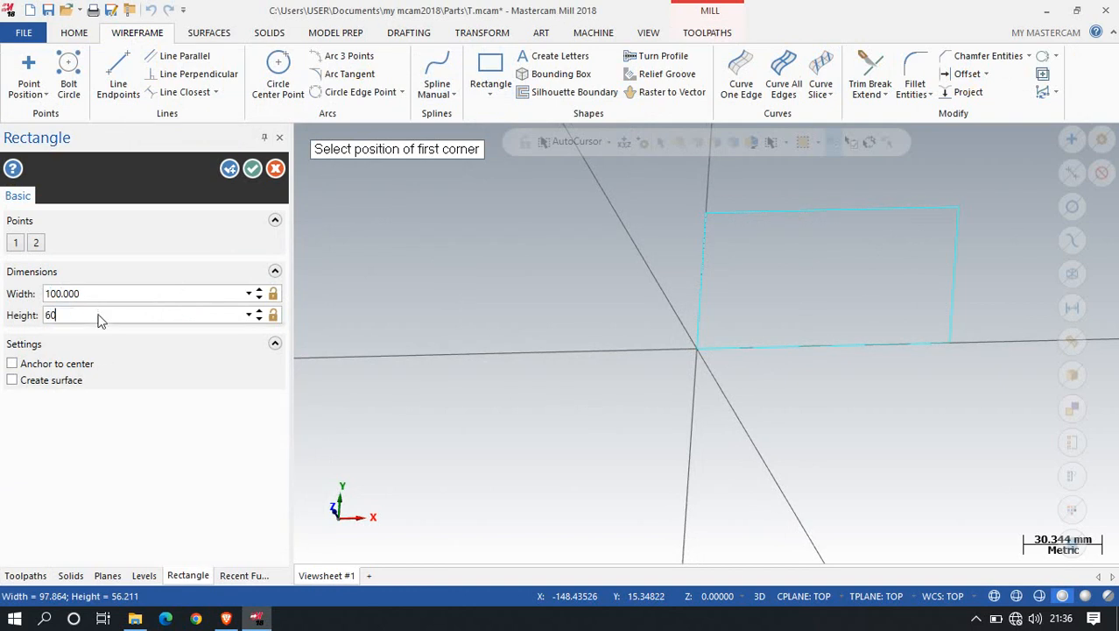
key(Return)
click(252, 168)
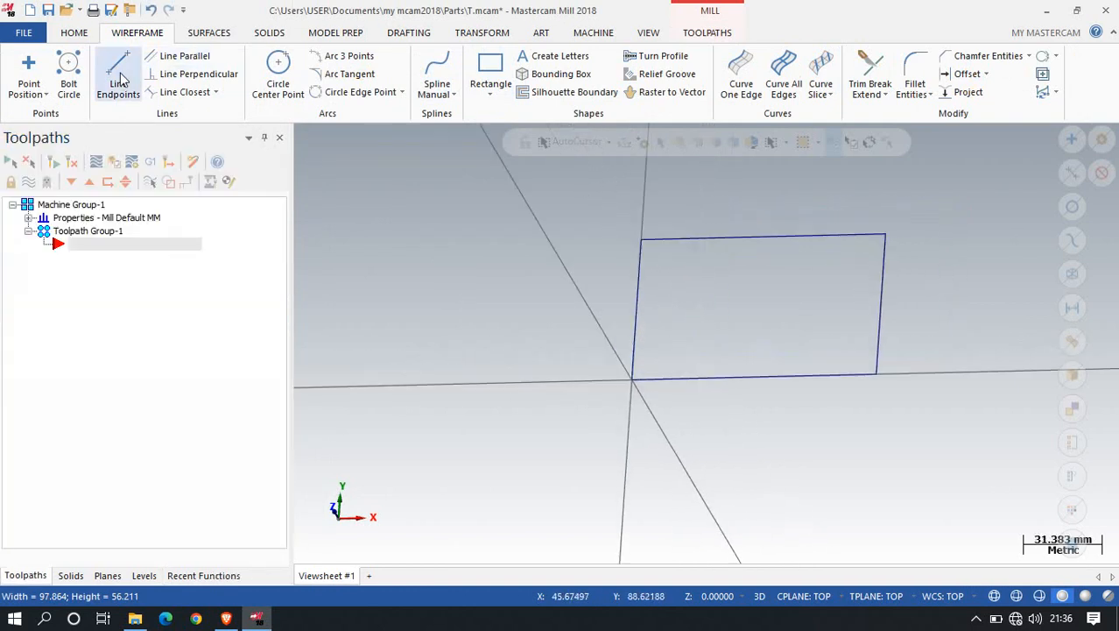
Draw a second rectangle about 46 mm by 37 mm inside the right half of the 100 mm by 60 mm rectangle.
click(504, 77)
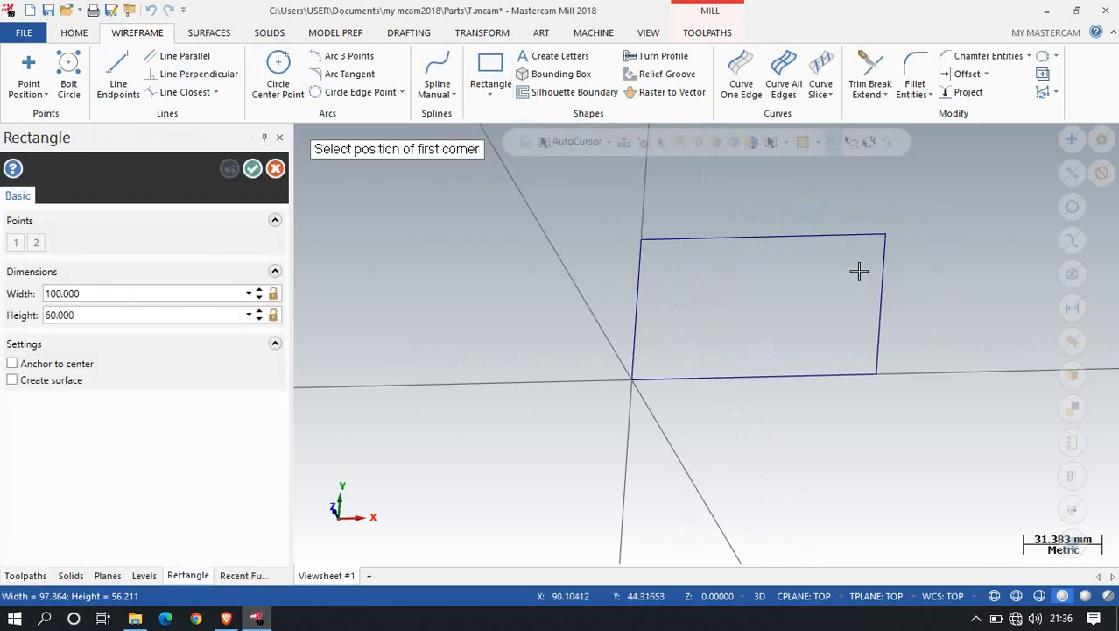
click(854, 259)
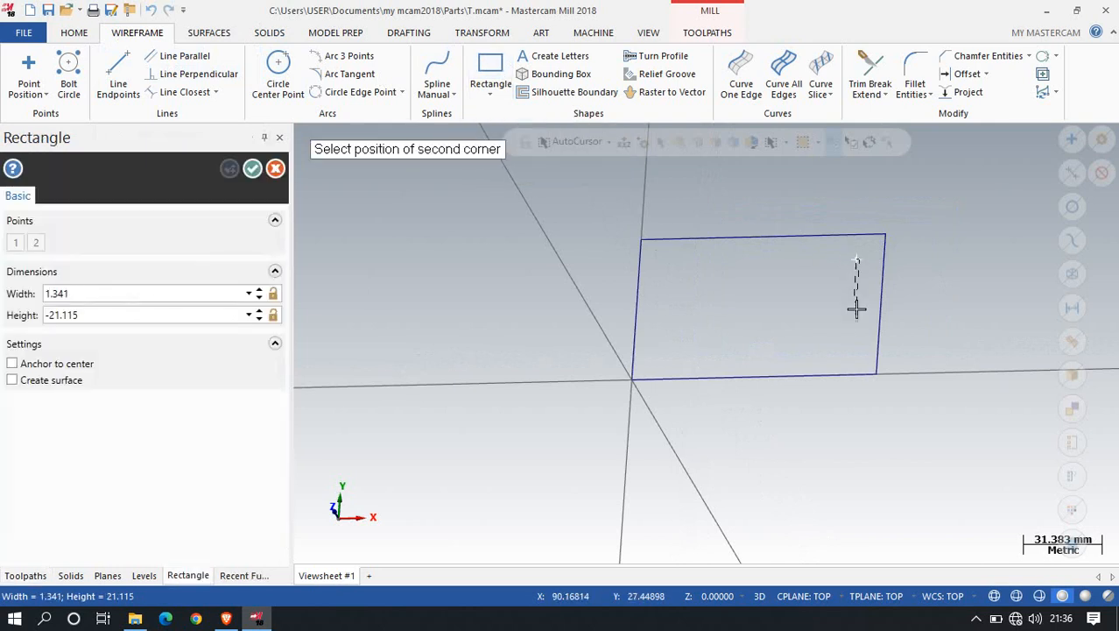
click(739, 347)
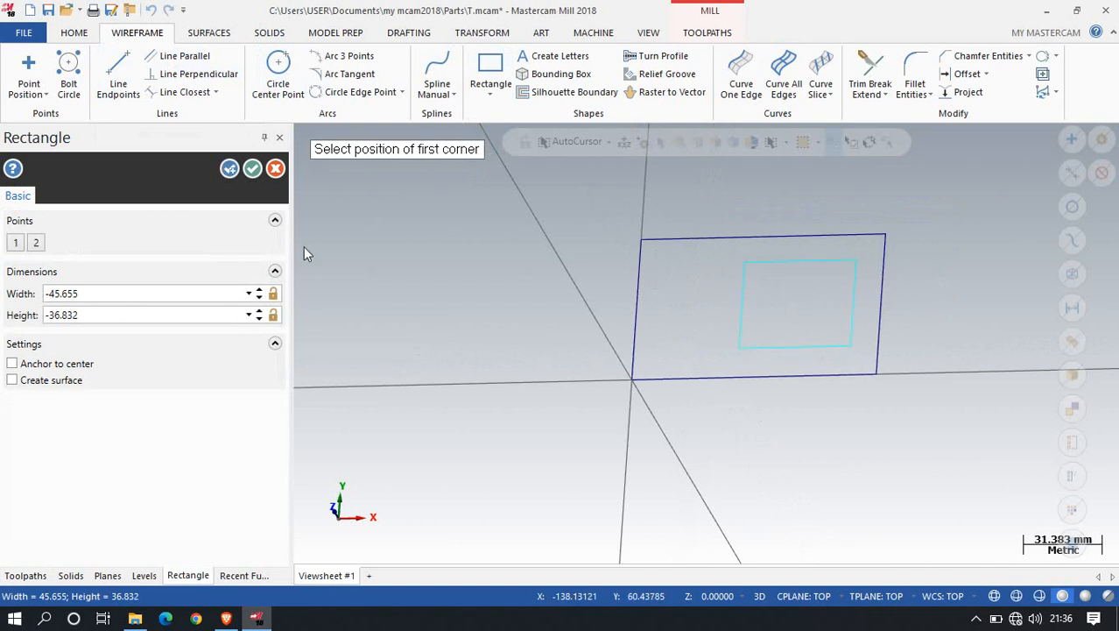
click(101, 292)
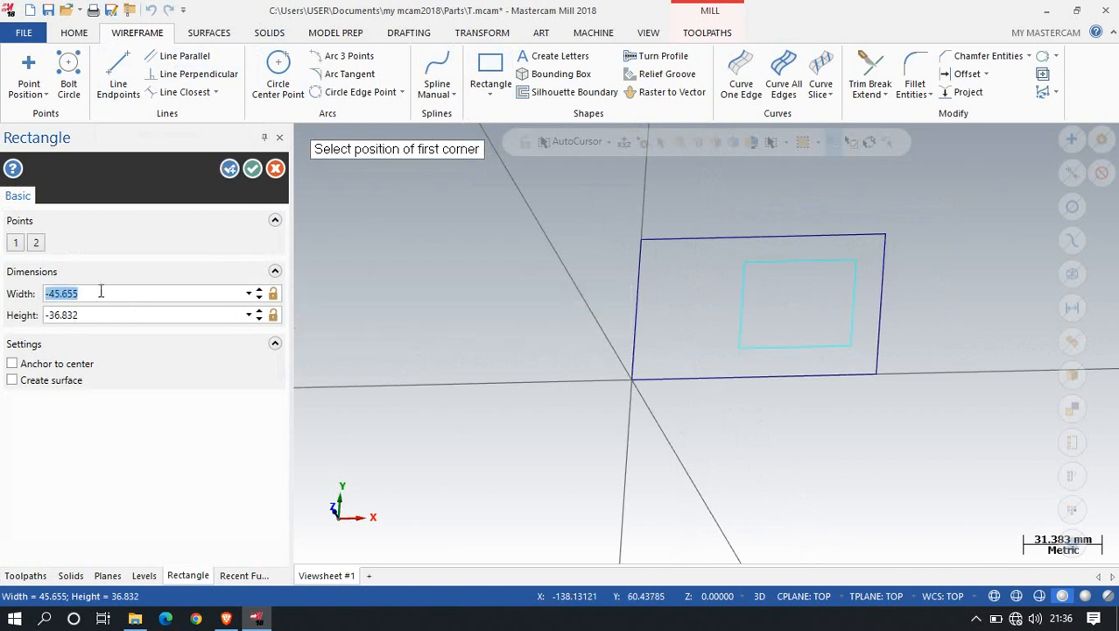
click(252, 169)
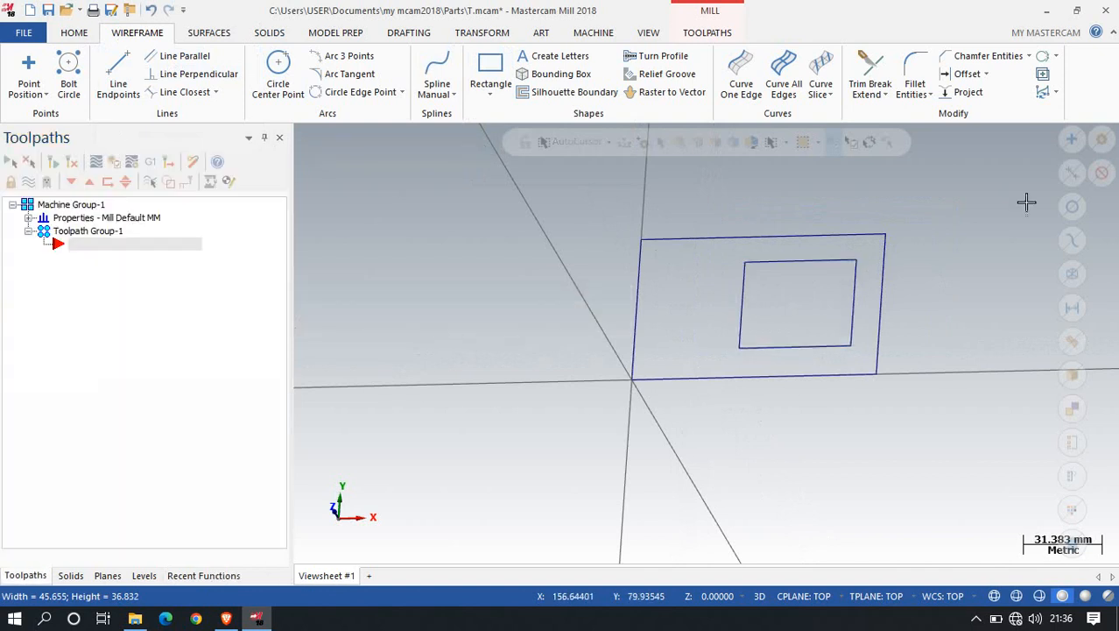
Fillet all four corners of the inner rectangle with a 10 mm radius, trimming the lines.
click(915, 79)
click(776, 262)
click(743, 298)
click(751, 347)
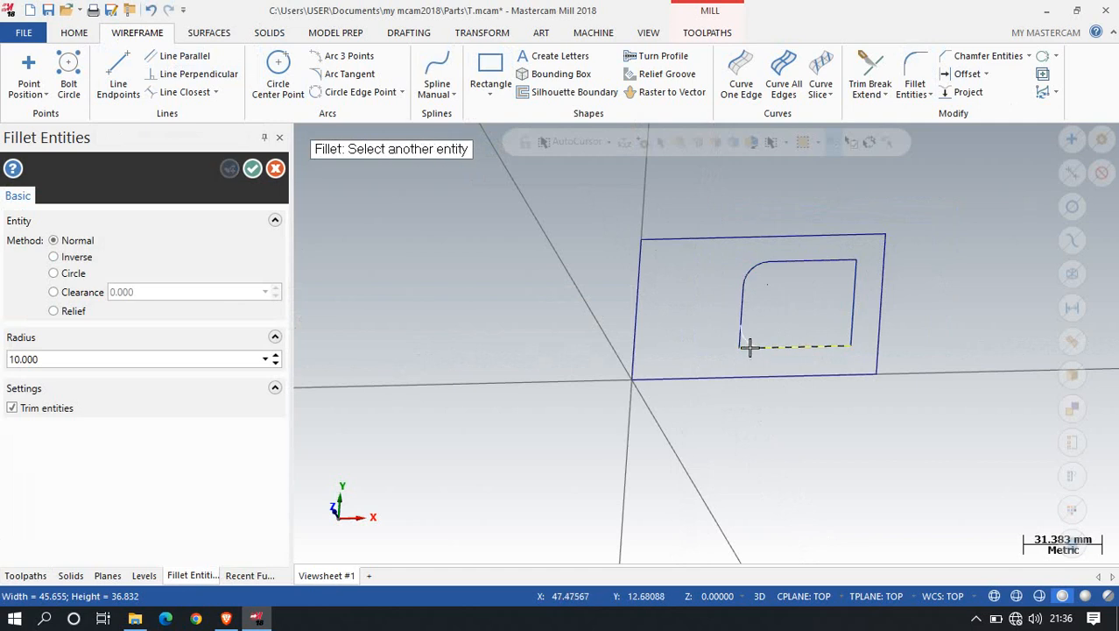
click(742, 331)
click(799, 347)
click(853, 325)
click(855, 289)
click(838, 261)
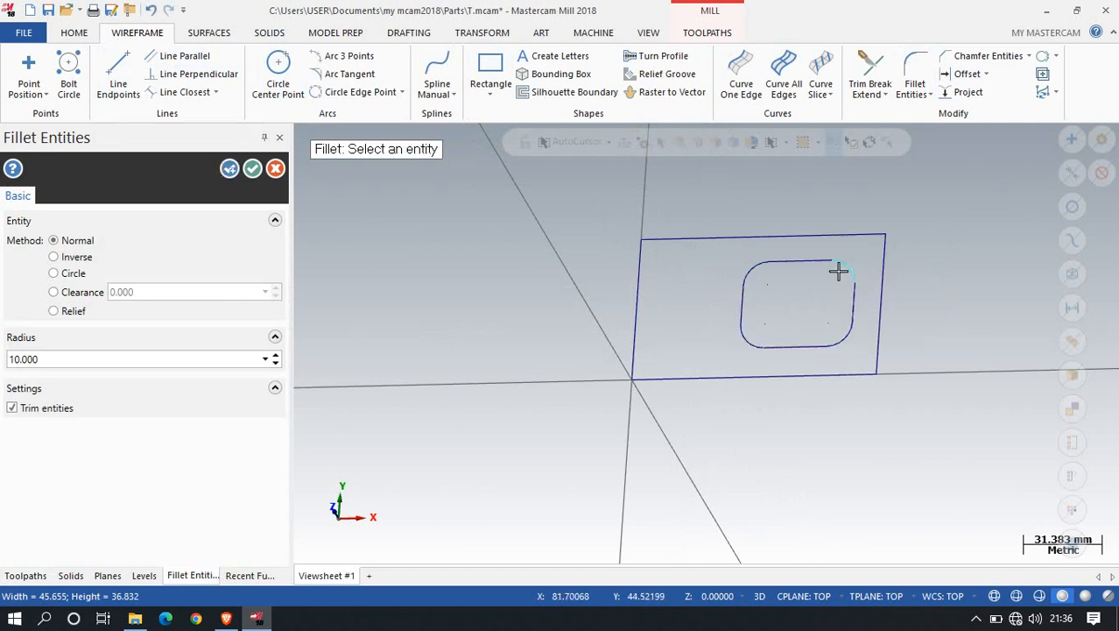
click(252, 169)
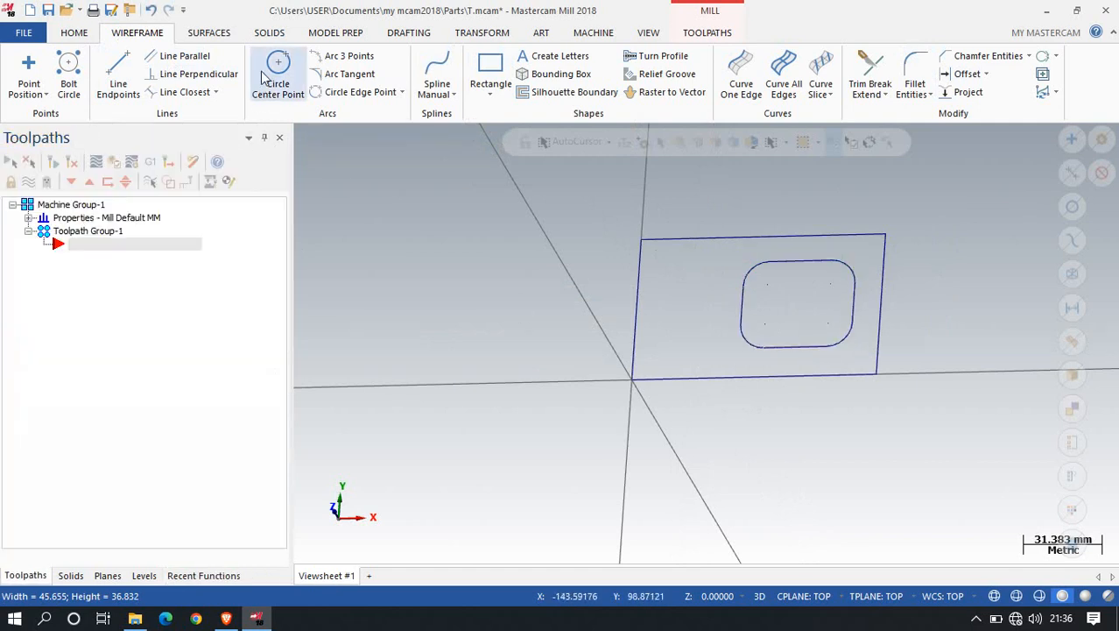
click(275, 79)
click(680, 272)
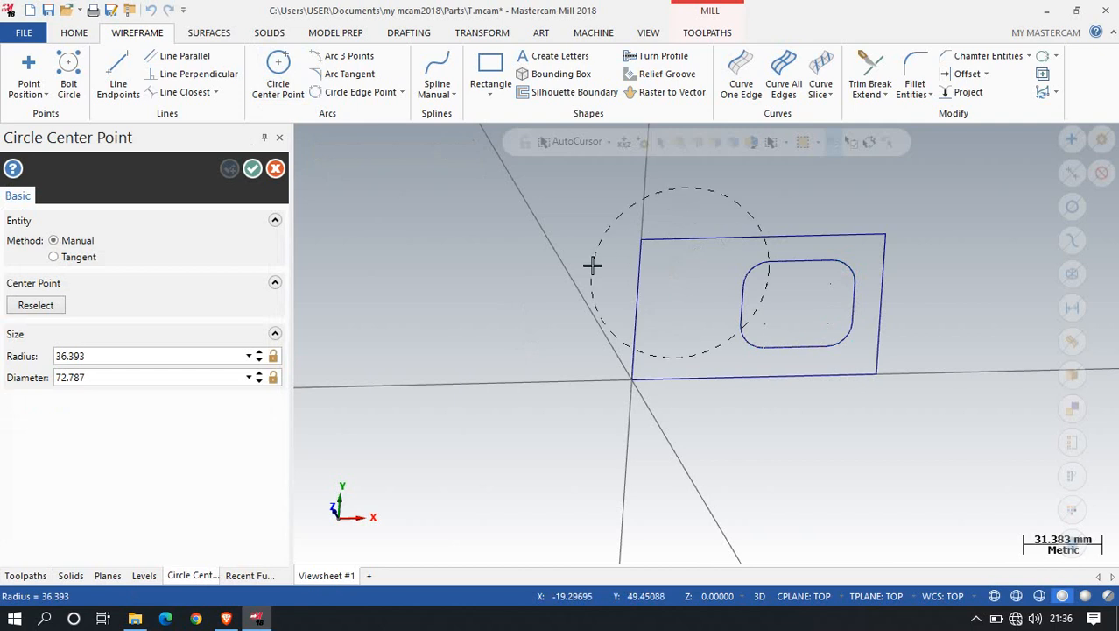
key(Escape)
scroll(774, 357, up, 3)
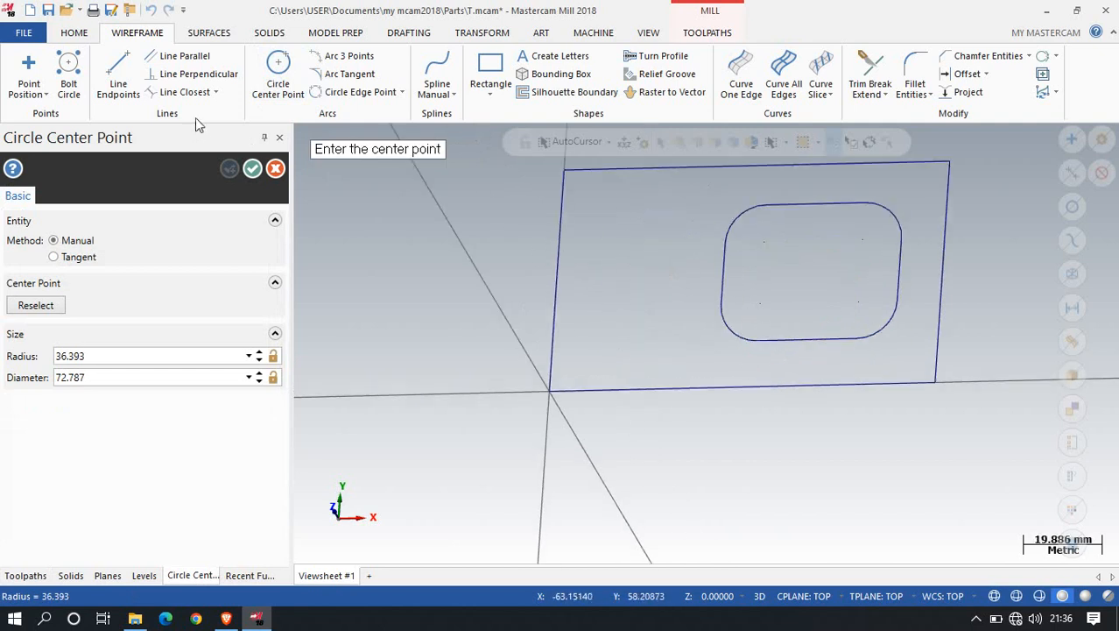
click(253, 168)
Set up rectangular stock sized from all entities, with a Z thickness of 16 mm.
middle_drag(550, 400, 617, 517)
click(706, 33)
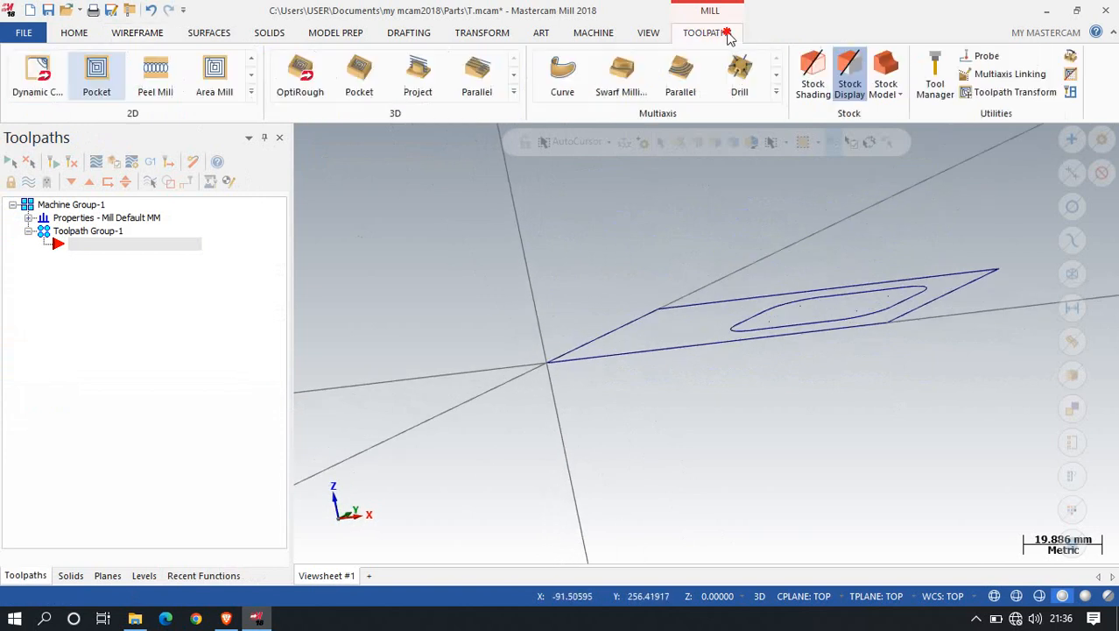
click(29, 218)
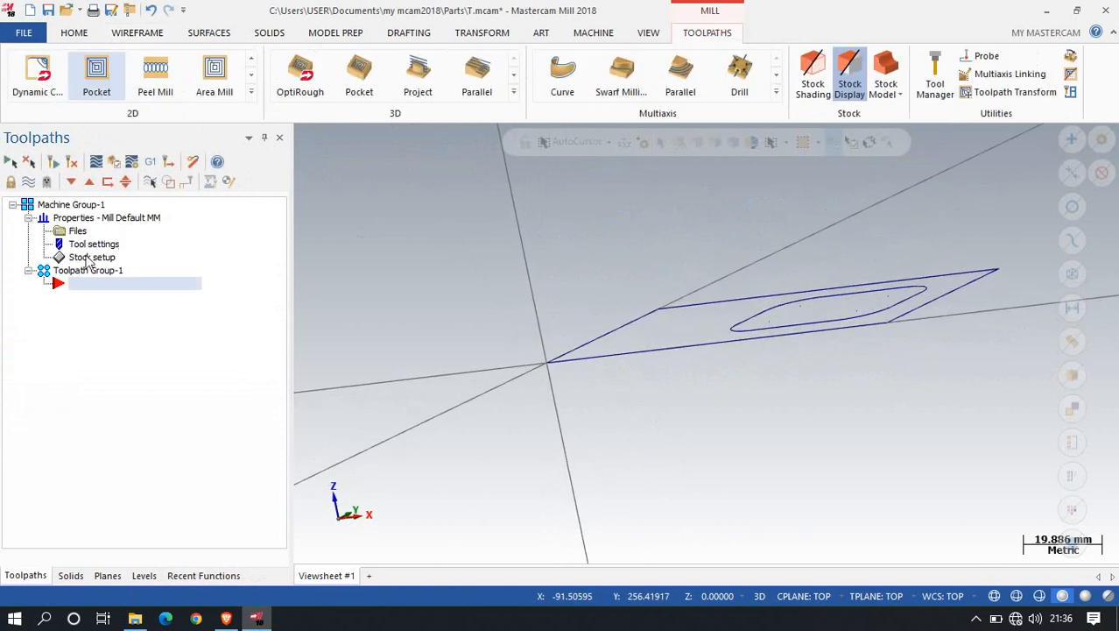
click(91, 258)
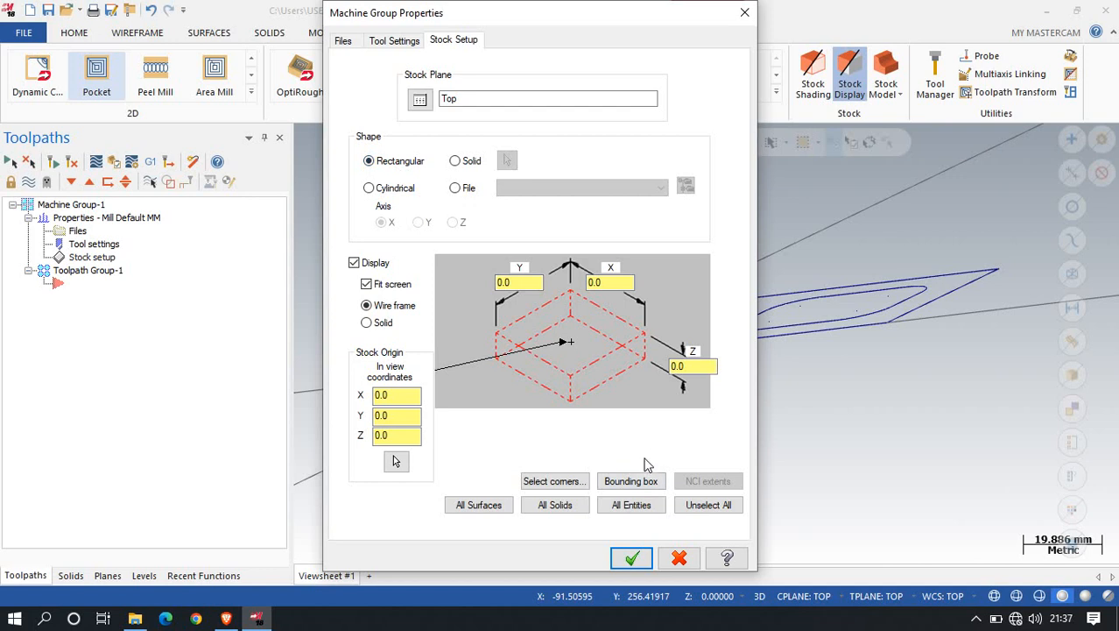
click(632, 506)
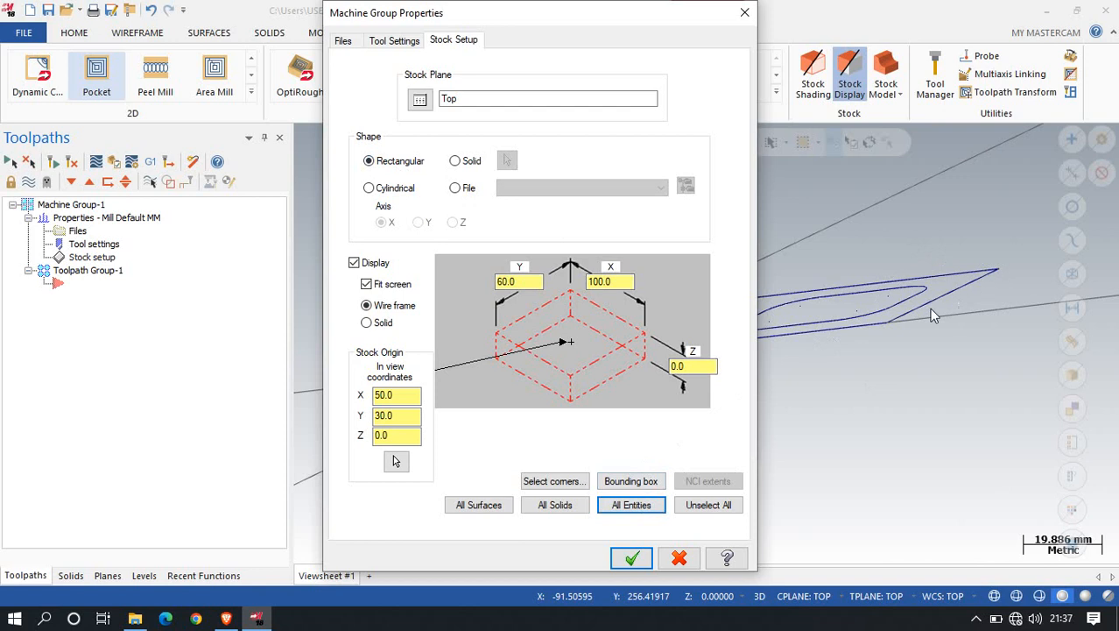
click(693, 363)
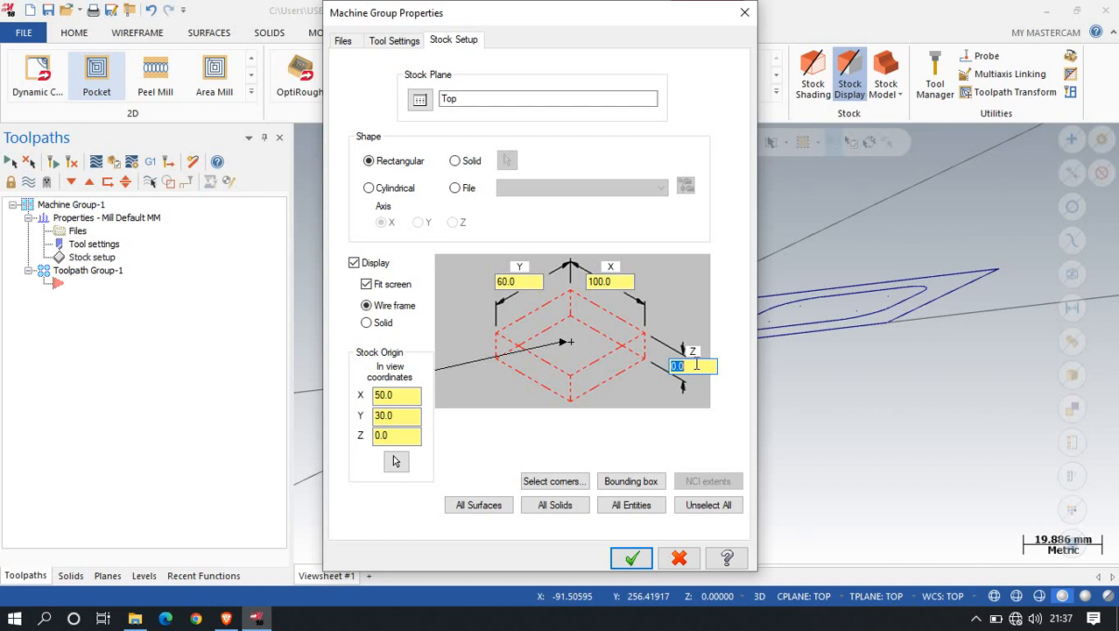
text(16)
key(Tab)
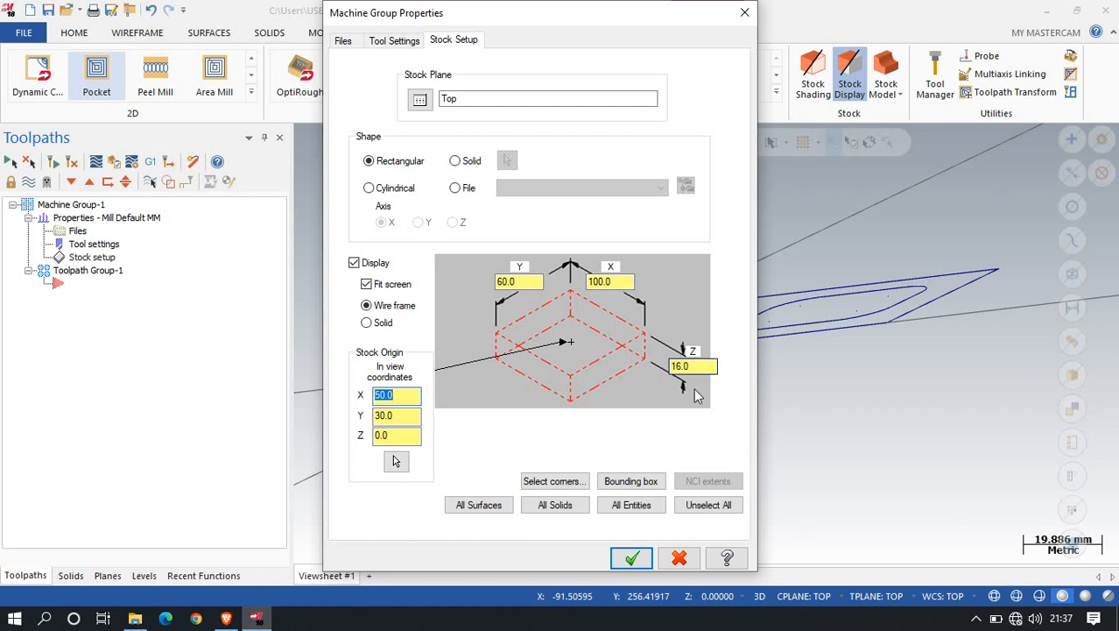
click(635, 558)
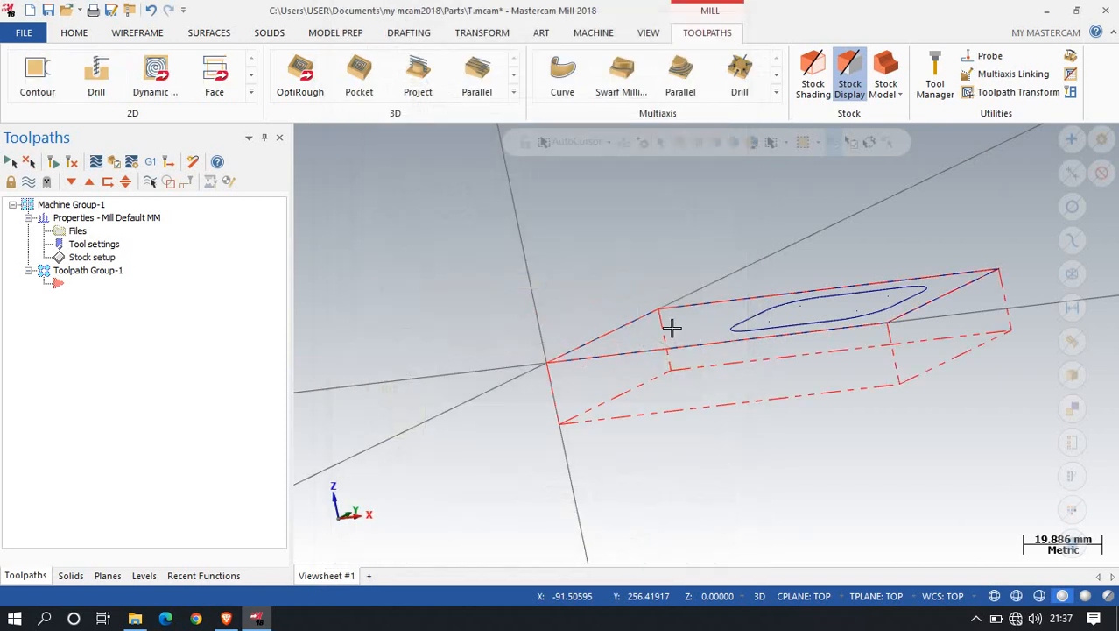
Start a 2D Pocket toolpath using the inner rounded rectangle as the pocket chain.
scroll(565, 272, down, 5)
middle_drag(550, 265, 553, 287)
scroll(553, 288, up, 1)
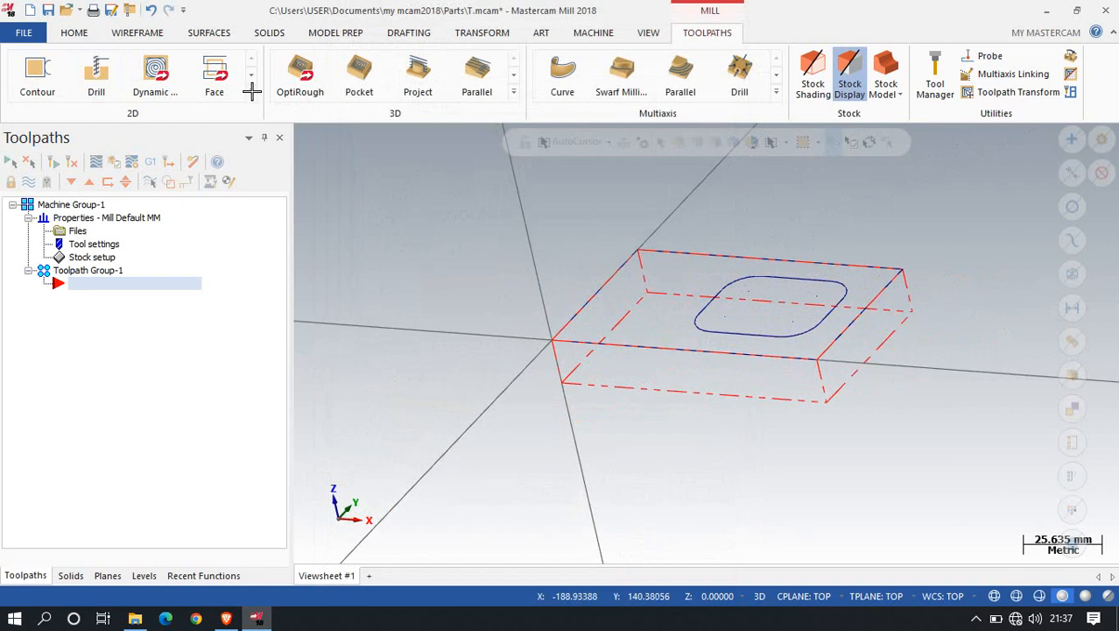
click(252, 102)
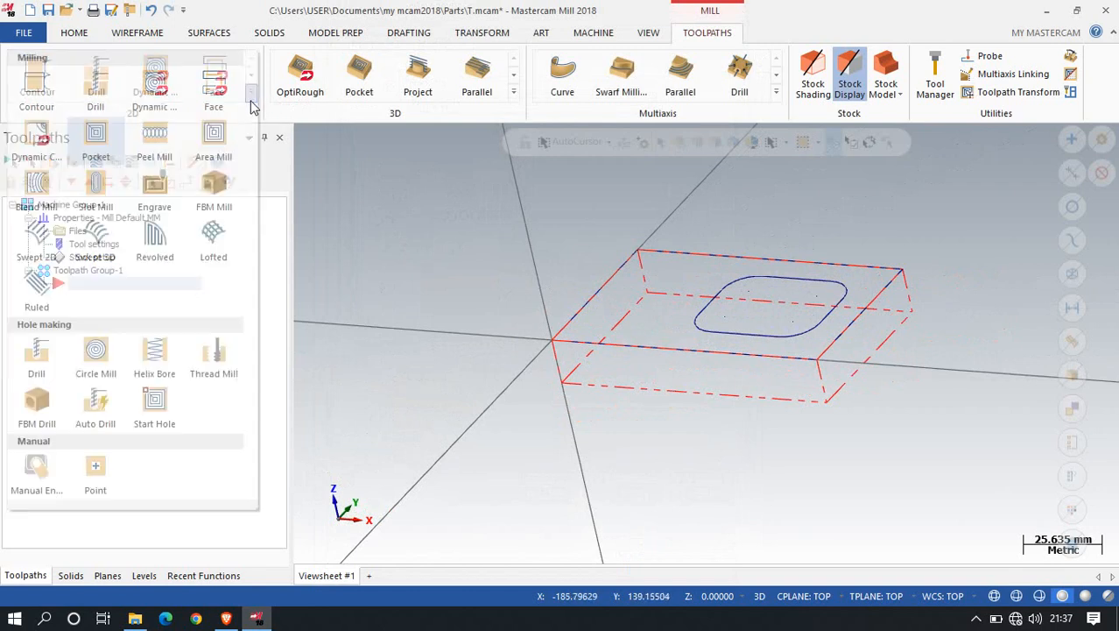
click(96, 140)
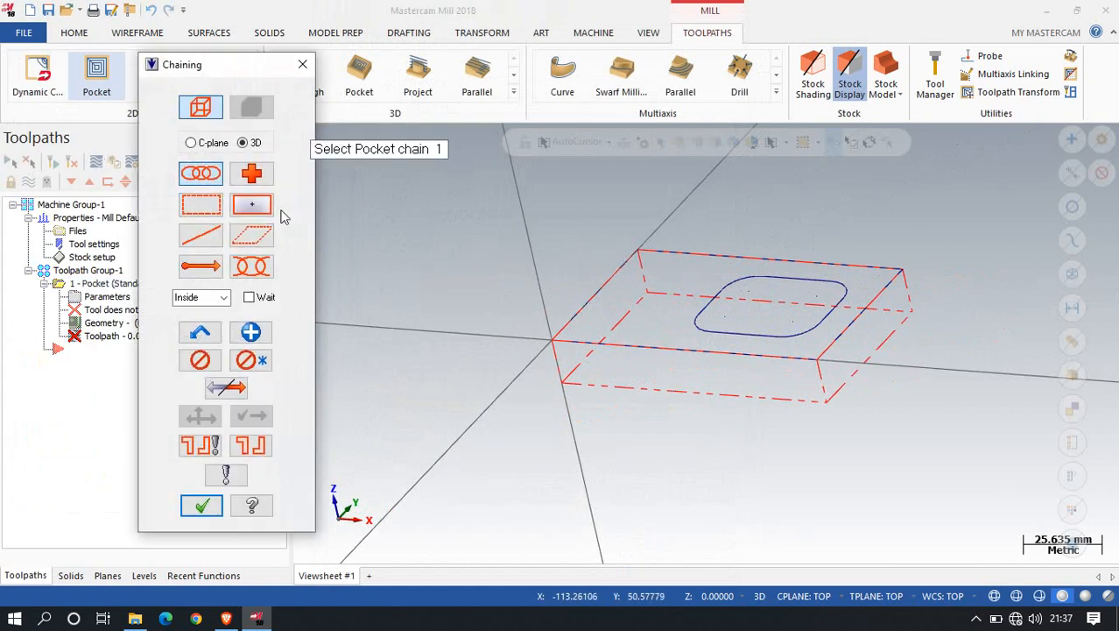
click(756, 277)
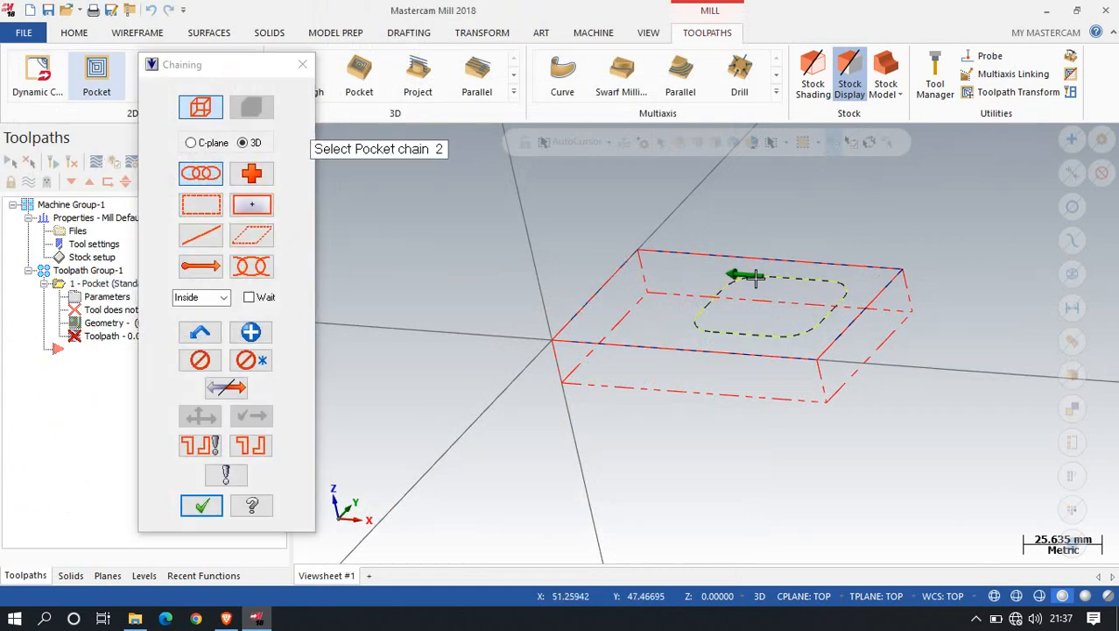
click(203, 506)
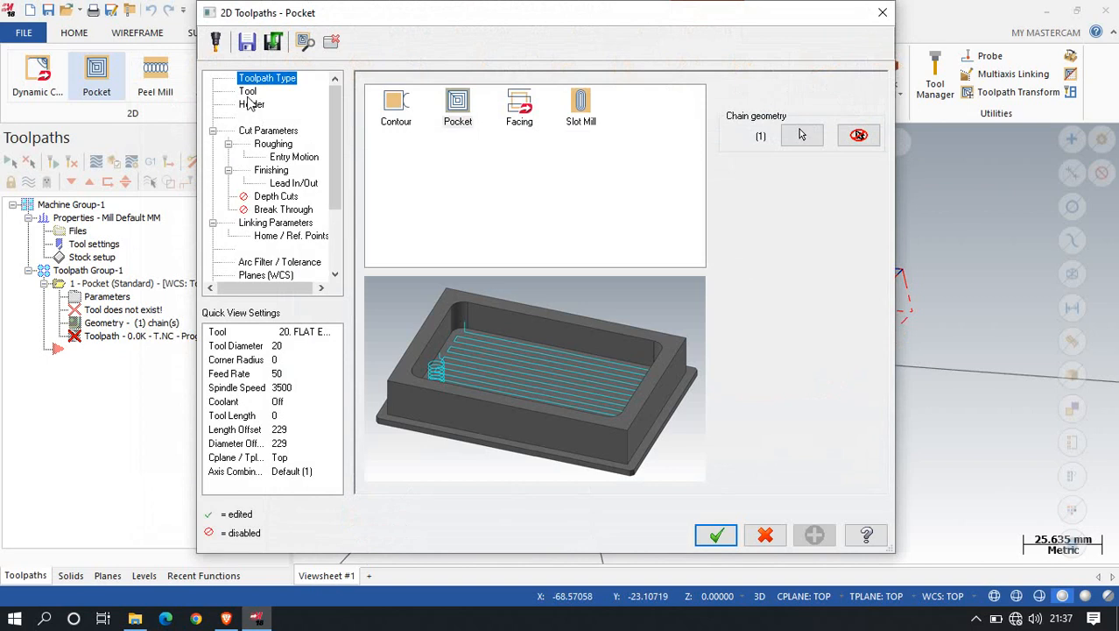
Create a new flat end mill with a 6 mm cutting diameter for the pocket toolpath.
click(248, 91)
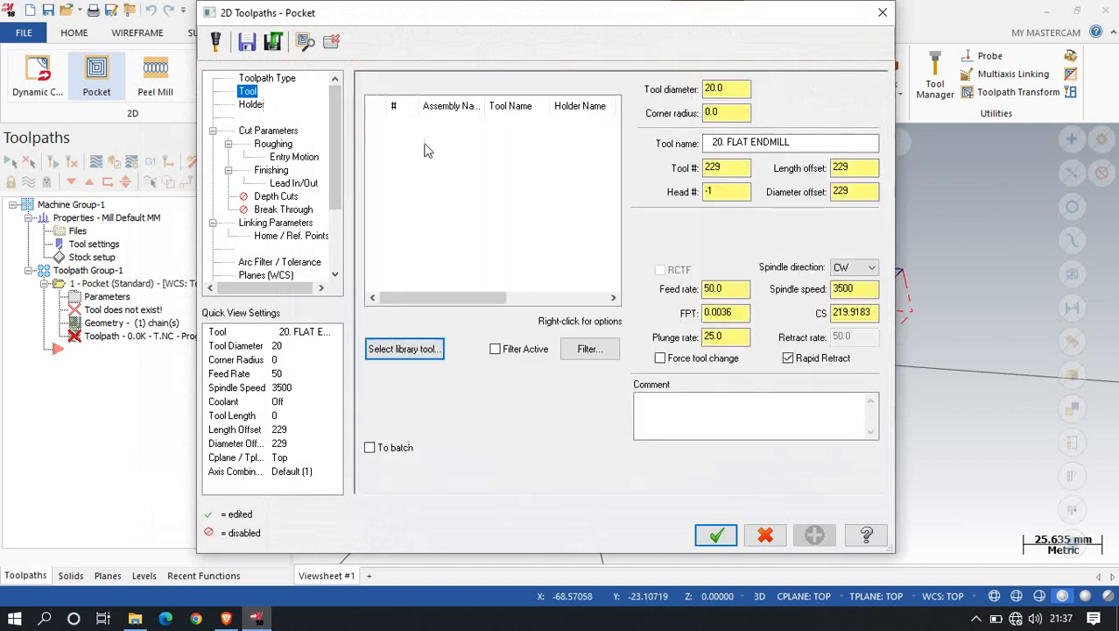
right_click(432, 163)
click(447, 186)
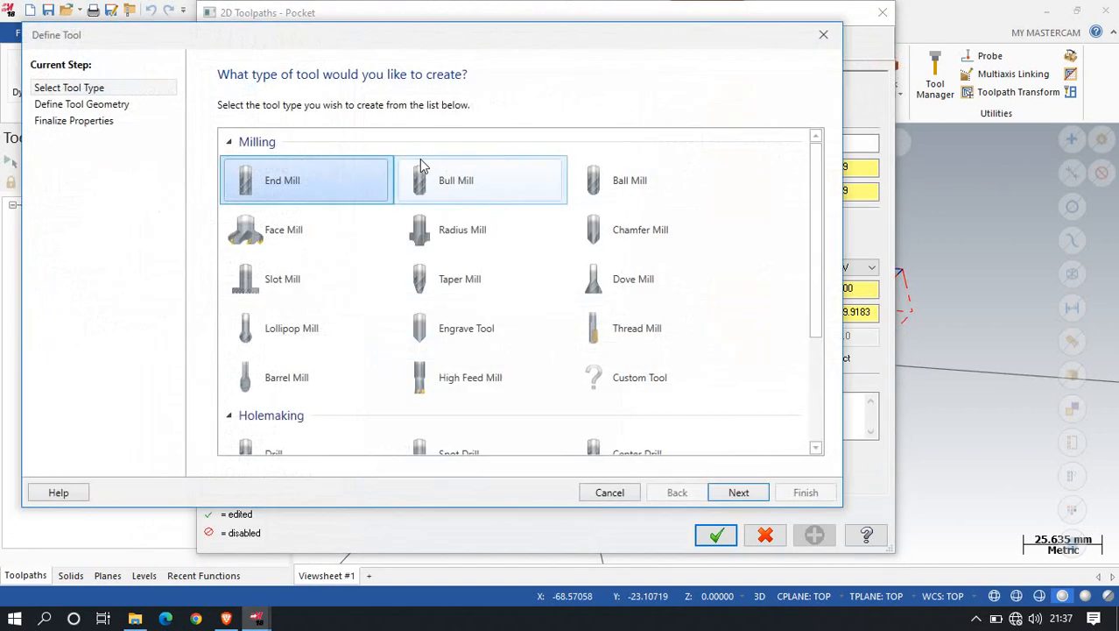
click(752, 493)
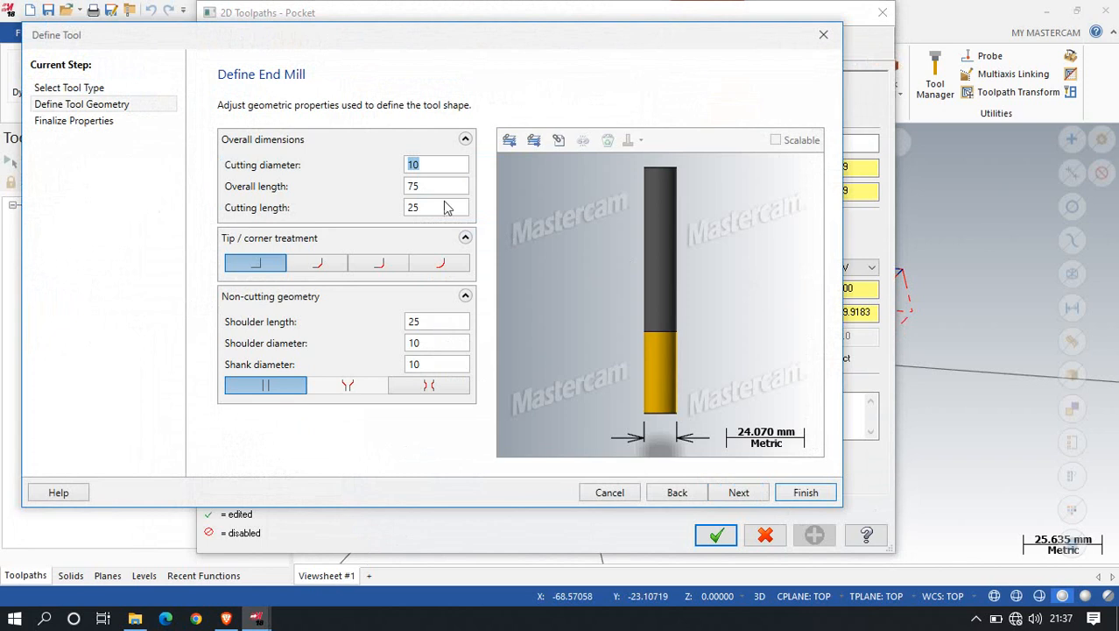
text(6)
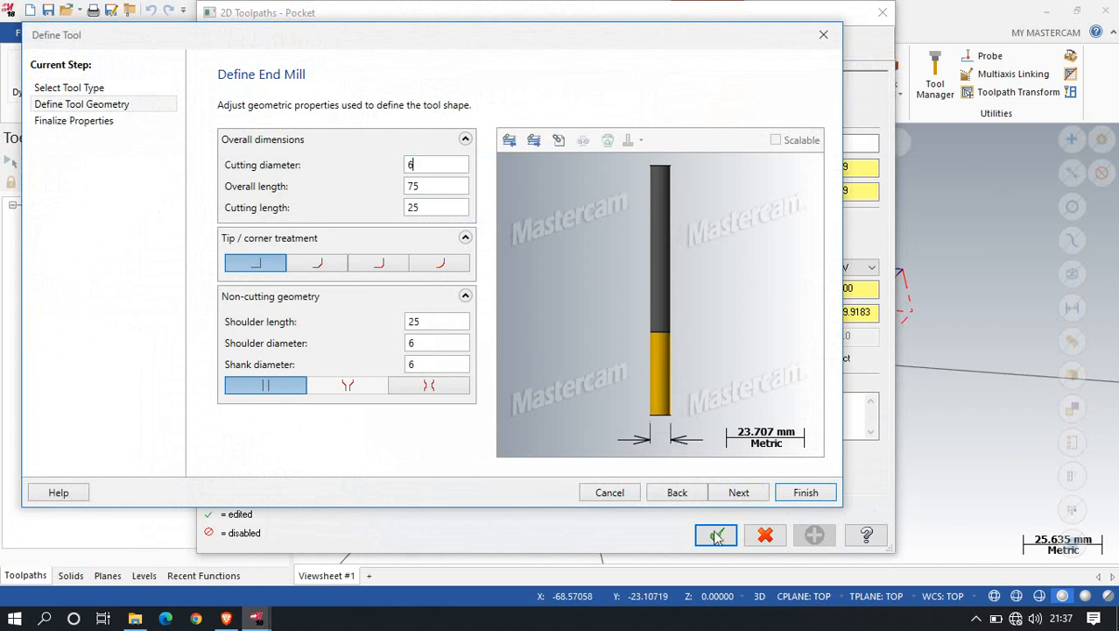
click(739, 493)
click(791, 492)
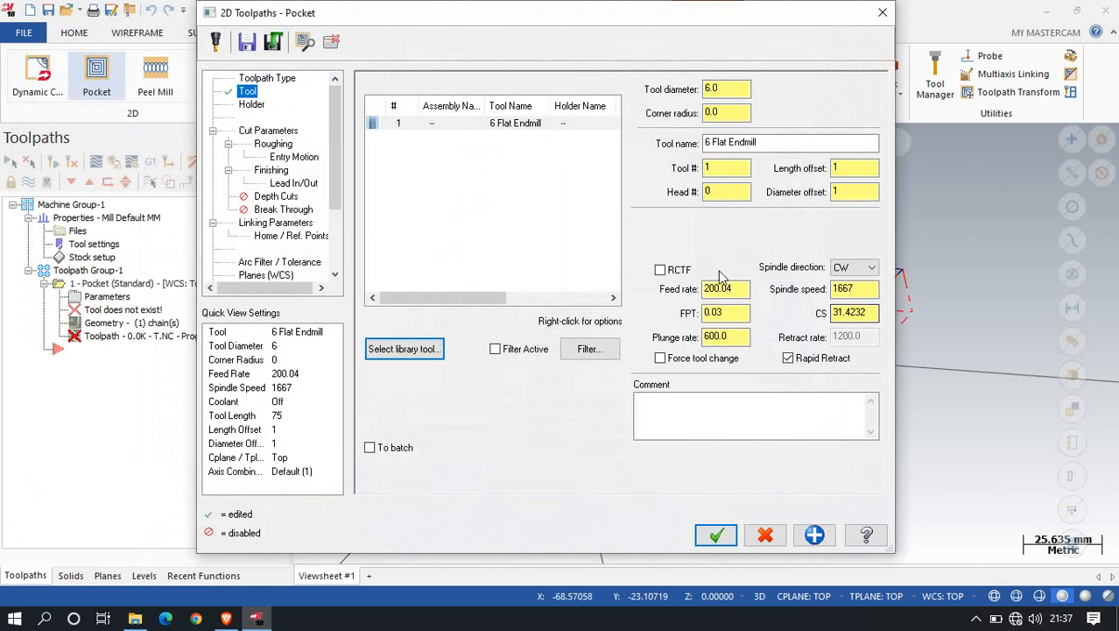
Set the end mill's feed rate to 1600 and its spindle speed to 3500.
double_click(740, 288)
text(1600)
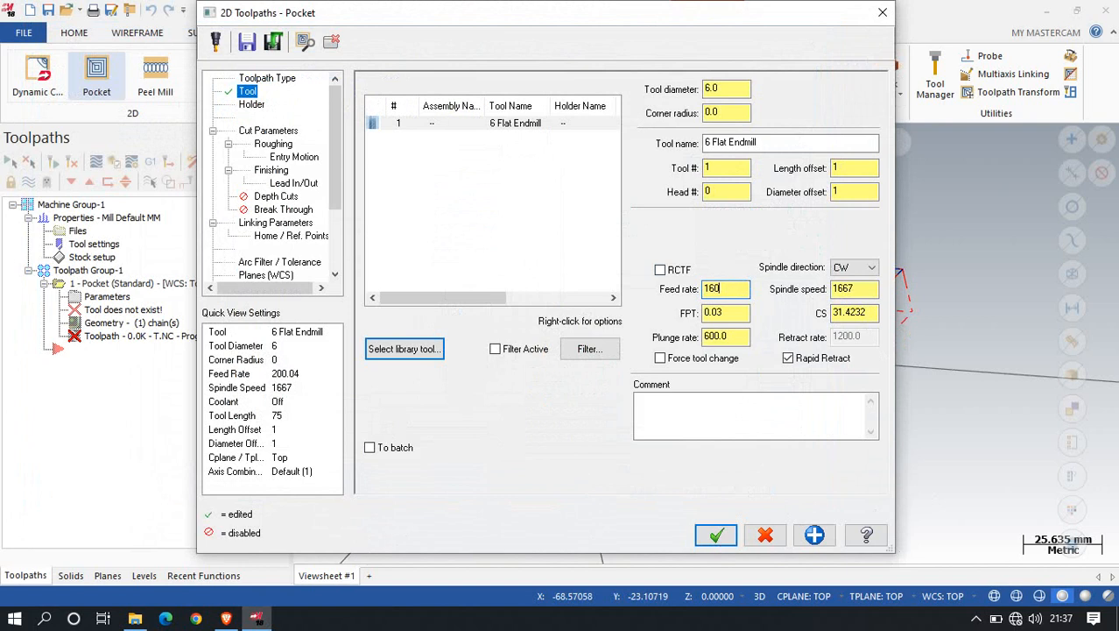
key(Return)
double_click(860, 286)
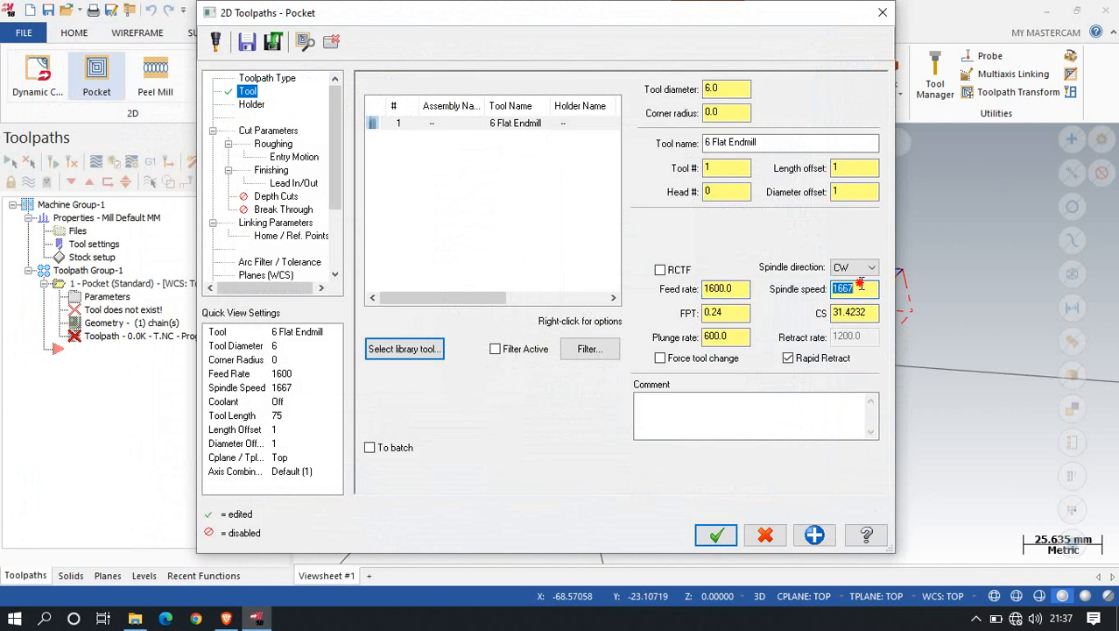
text(3500)
key(Return)
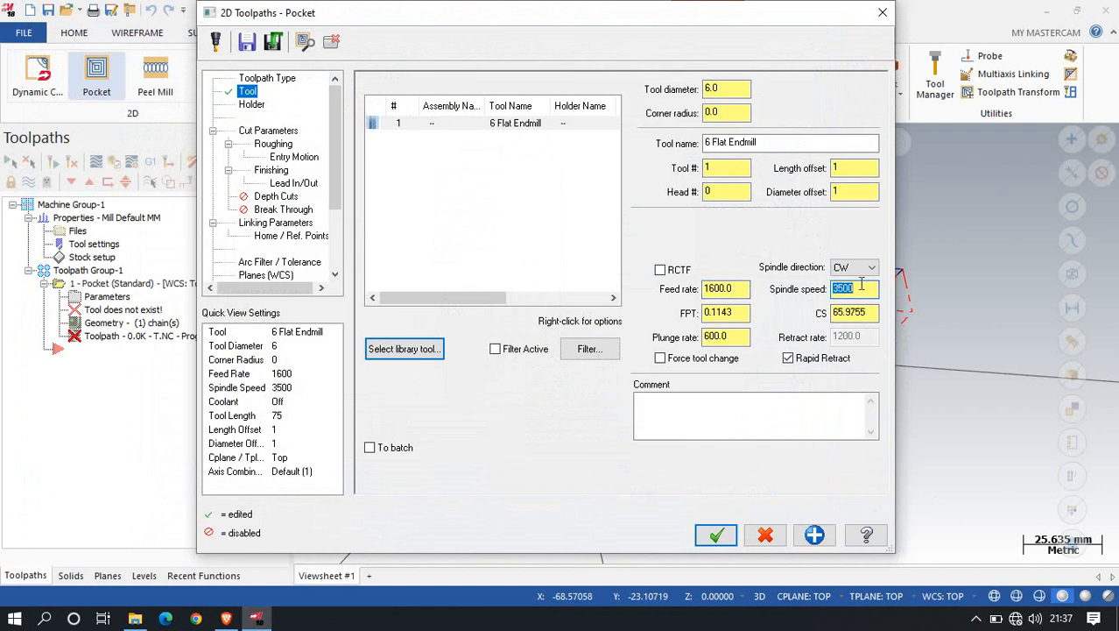
Assign the B2C4-0020 holder to the 6 mm flat end mill.
click(253, 109)
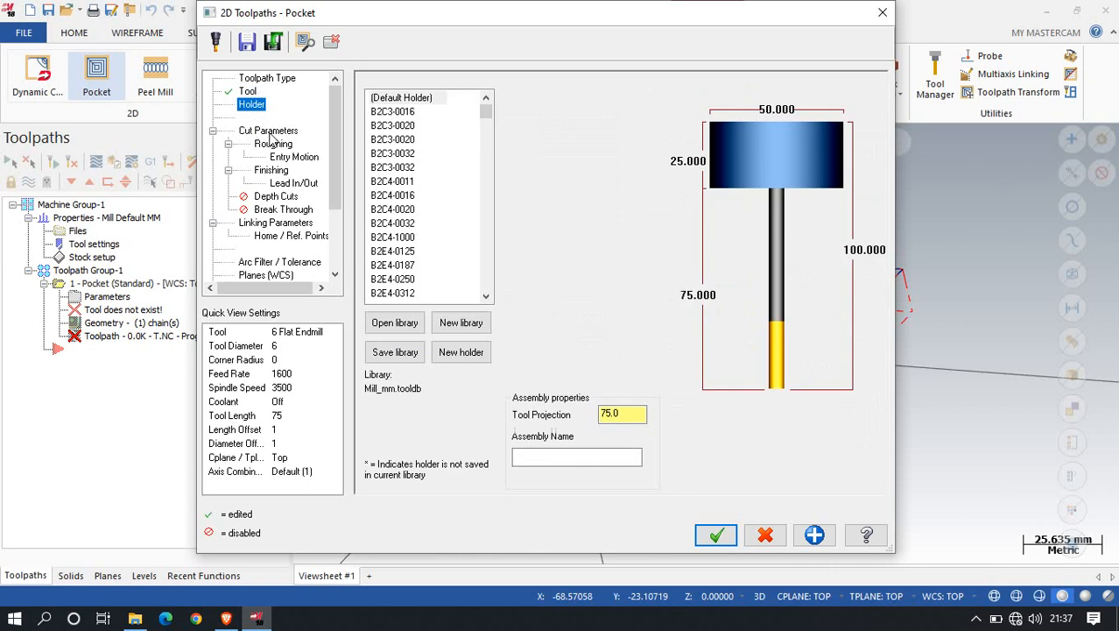
click(407, 198)
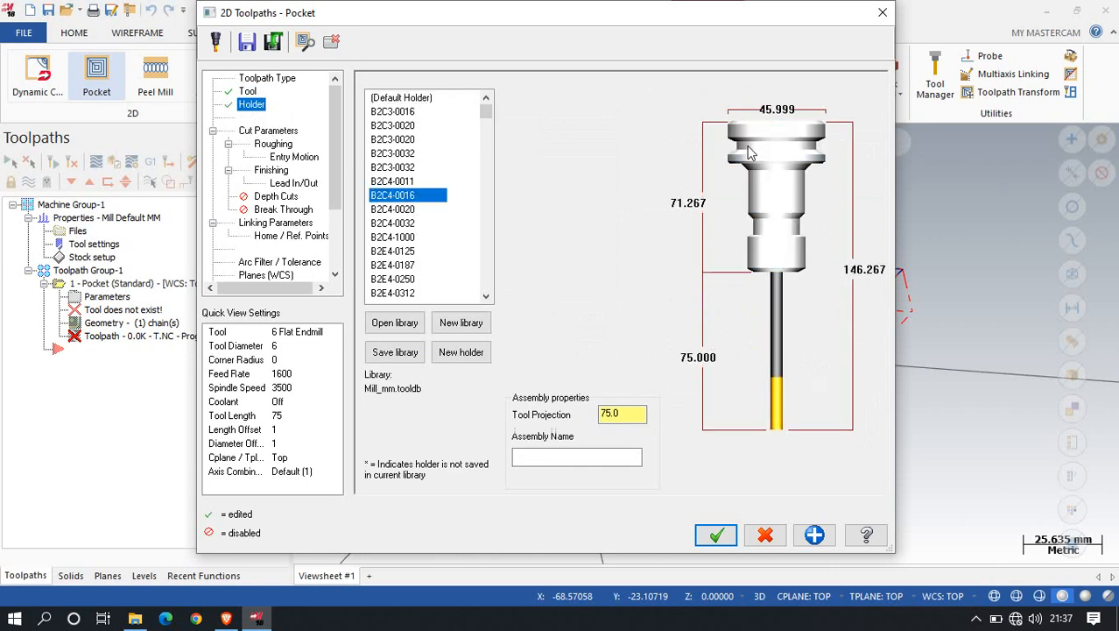
click(393, 210)
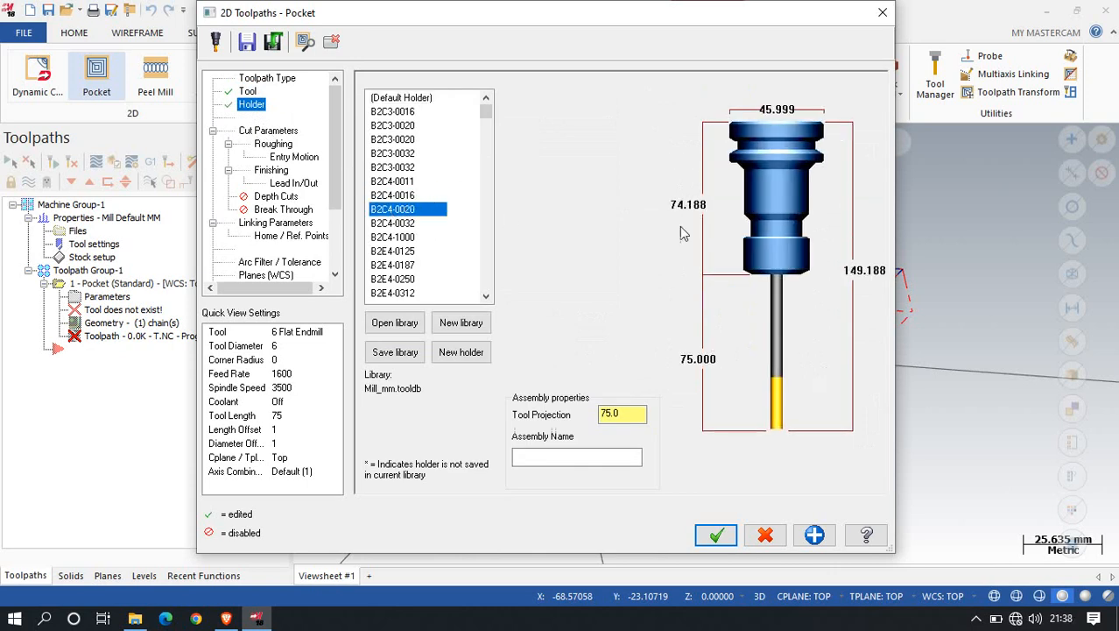
Set the pocket's machining direction to Conventional in the cut parameters.
click(249, 132)
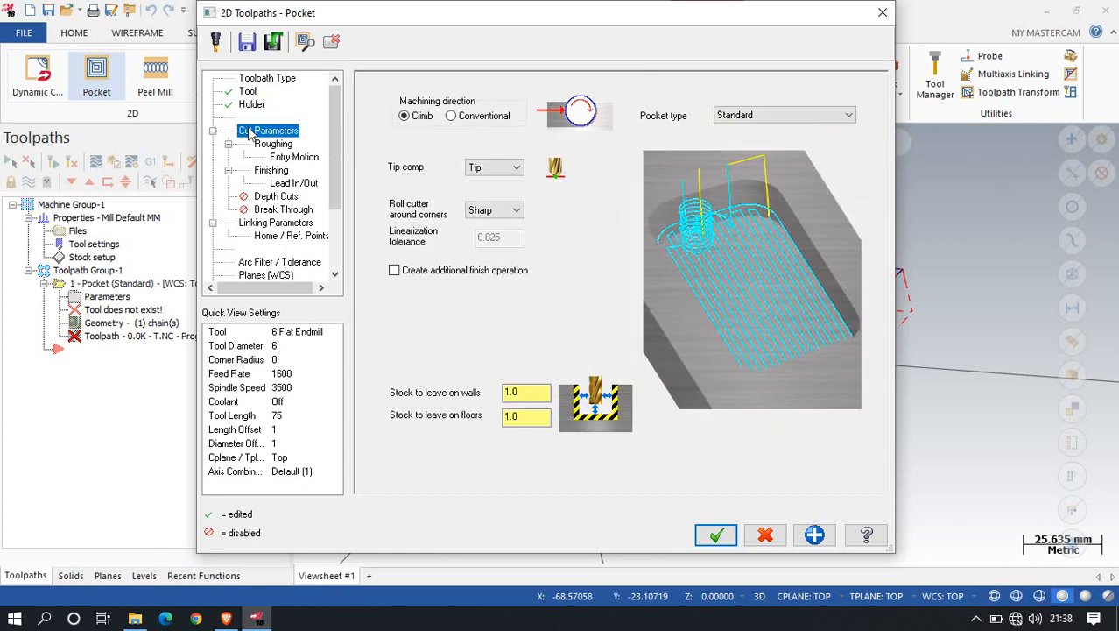
click(452, 118)
click(424, 119)
click(480, 120)
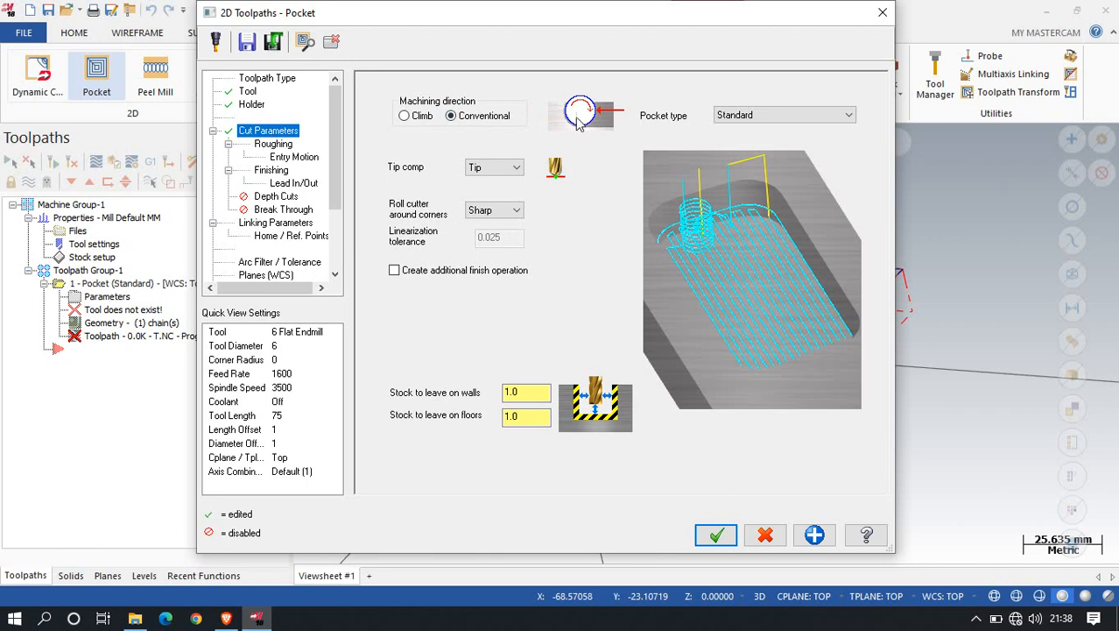
Try the Facing, Island facing, Remachining and Open pocket types and return to Standard.
click(740, 117)
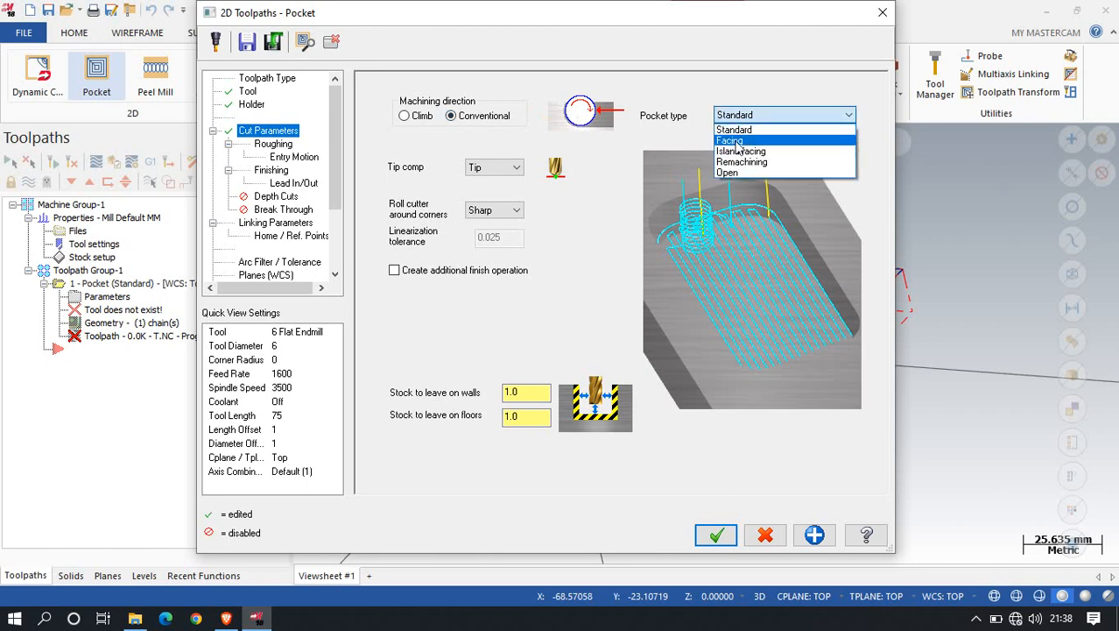
click(735, 141)
click(759, 115)
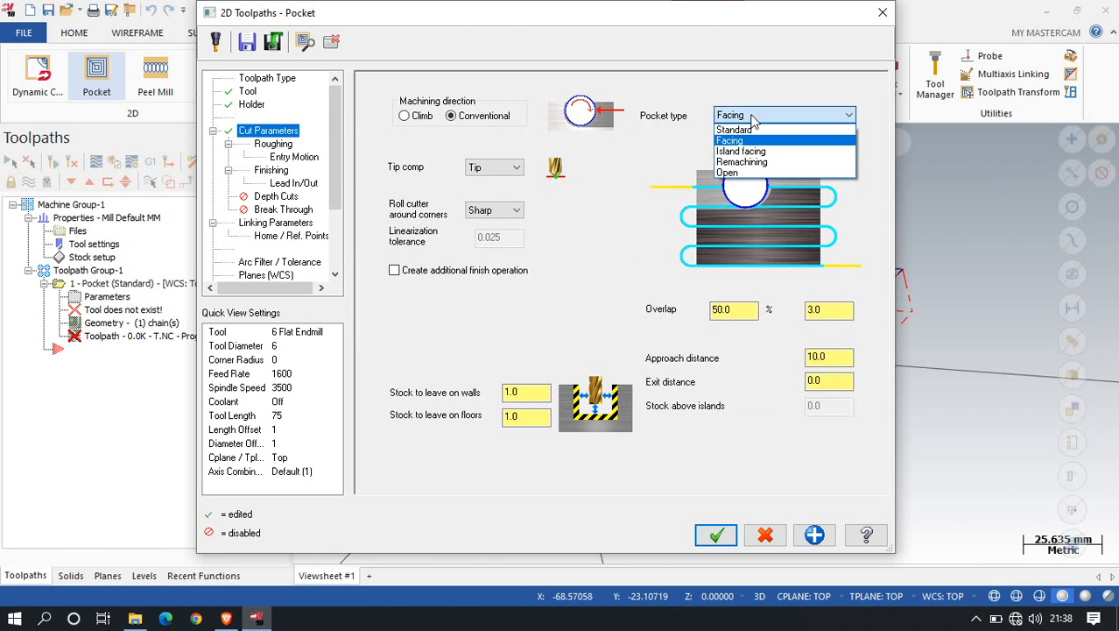
click(747, 151)
click(758, 117)
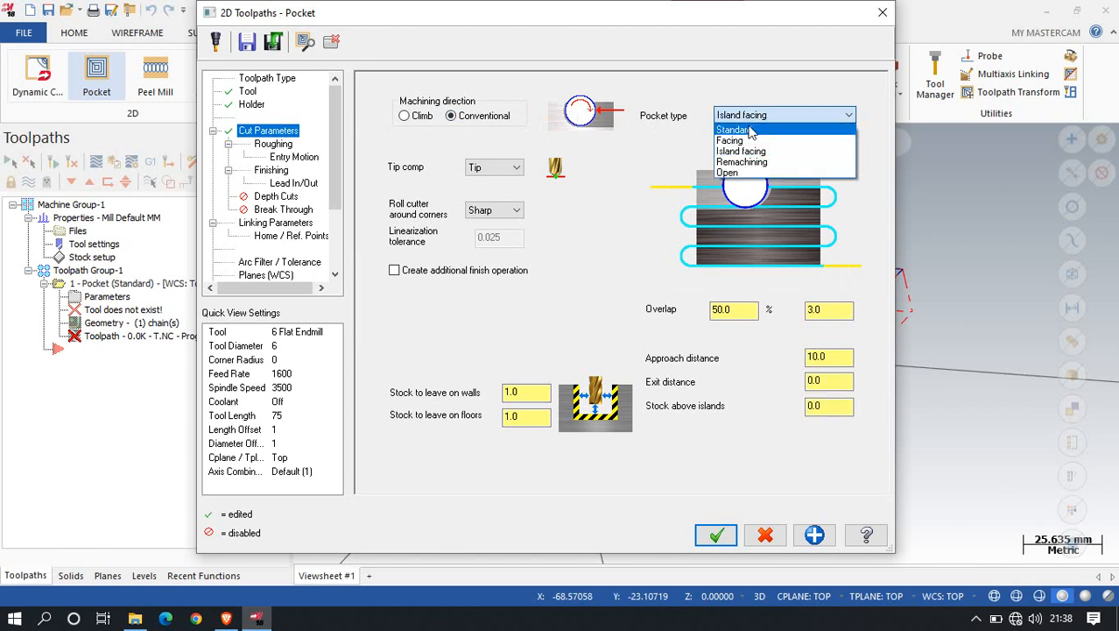
click(749, 162)
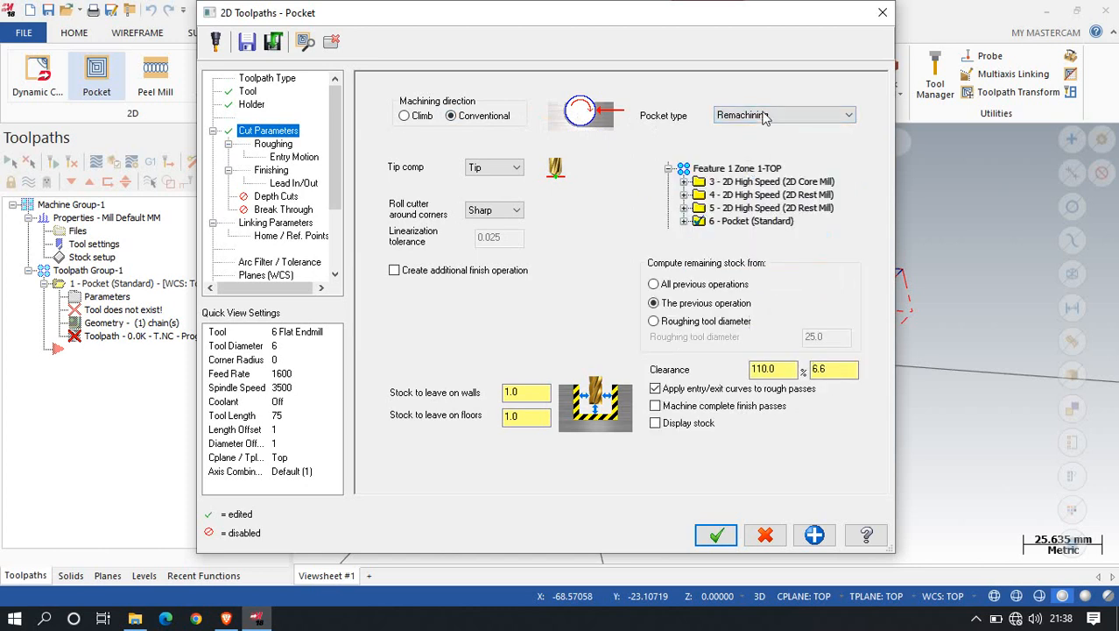
click(764, 118)
click(776, 167)
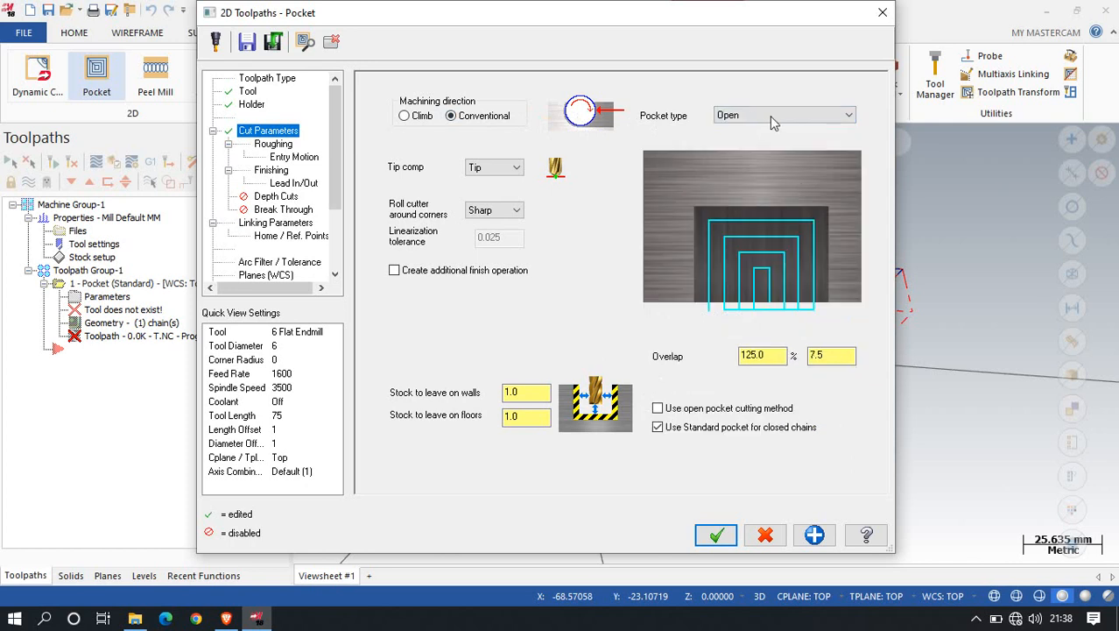
click(770, 116)
click(755, 129)
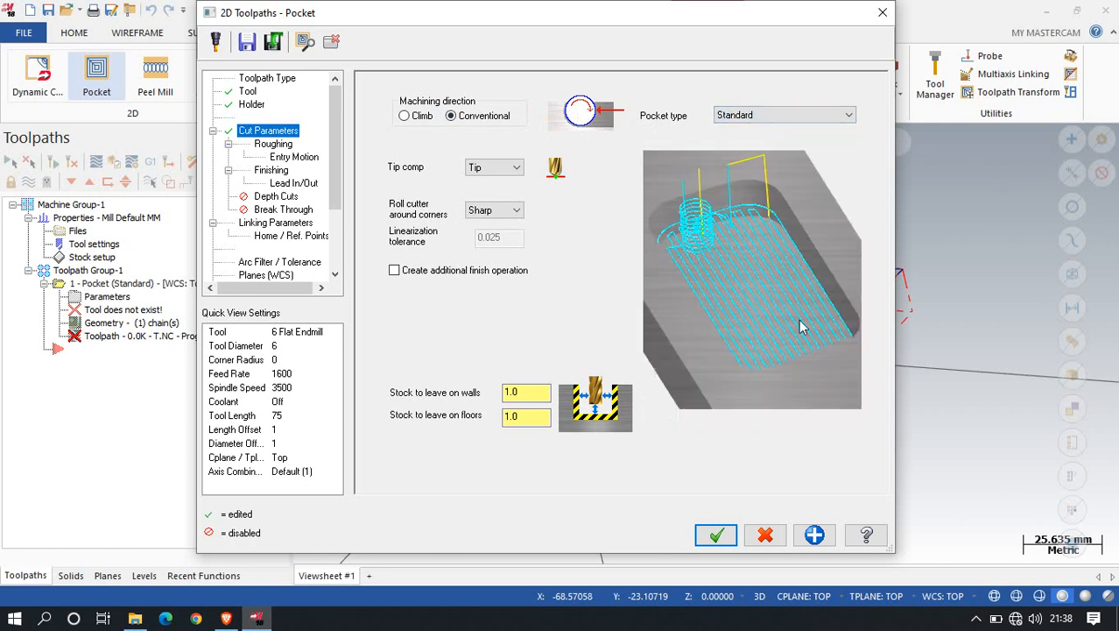
Try Center tip compensation and switch it back to Tip.
click(504, 168)
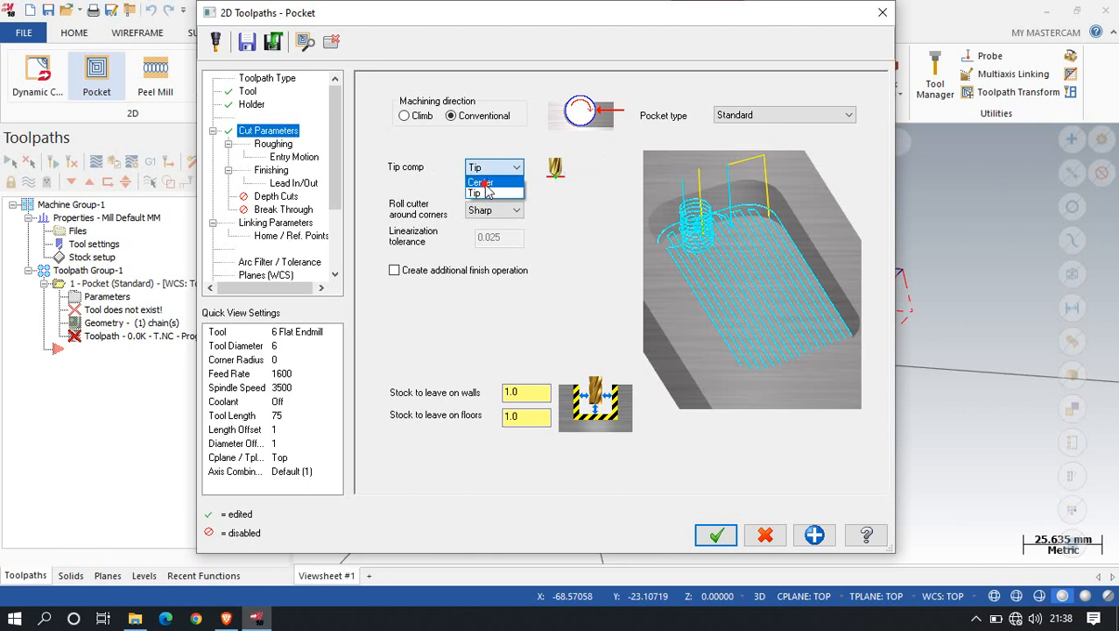
click(505, 184)
click(504, 167)
click(501, 196)
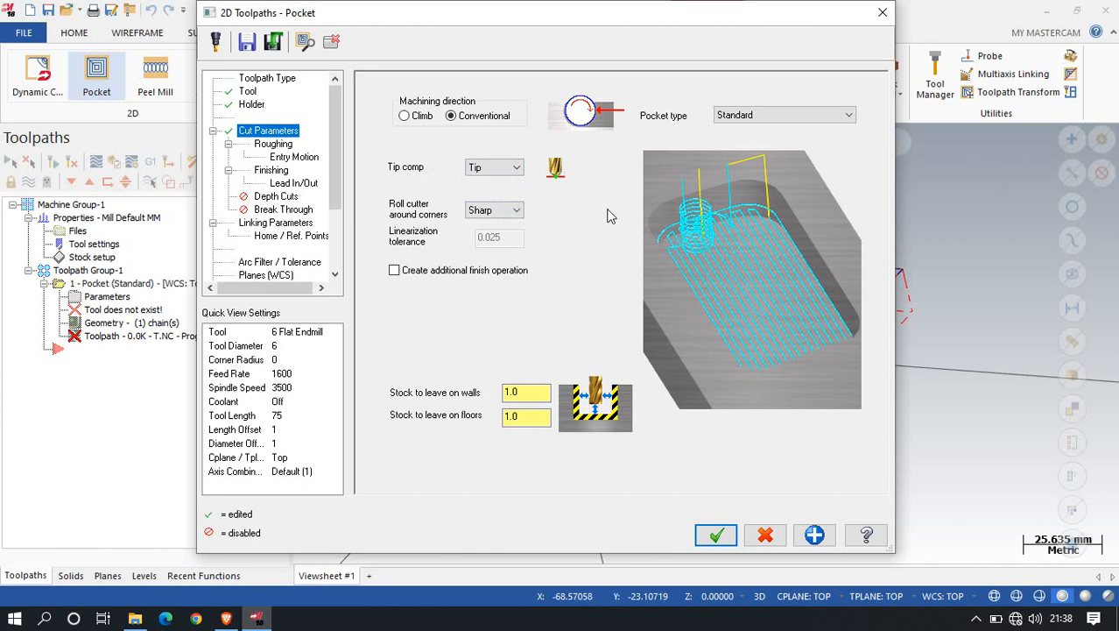
Set the stock to leave to 0.5 on walls and 0.3 on floors.
click(525, 392)
double_click(531, 416)
text(0.5)
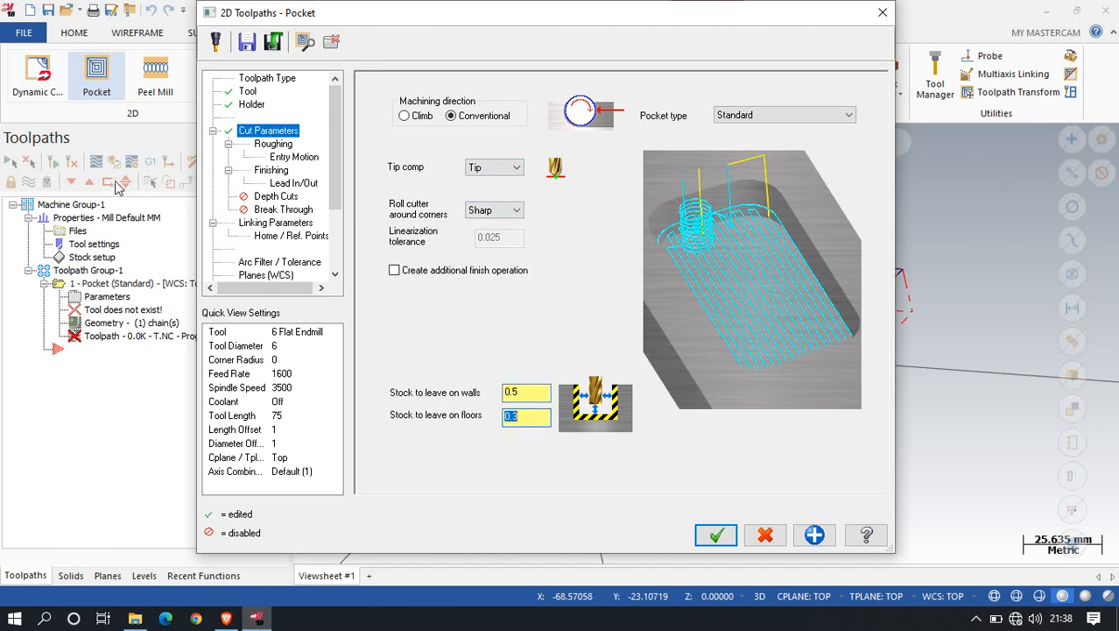
Choose Parallel Spiral as the roughing cutting method for the pocket.
click(273, 145)
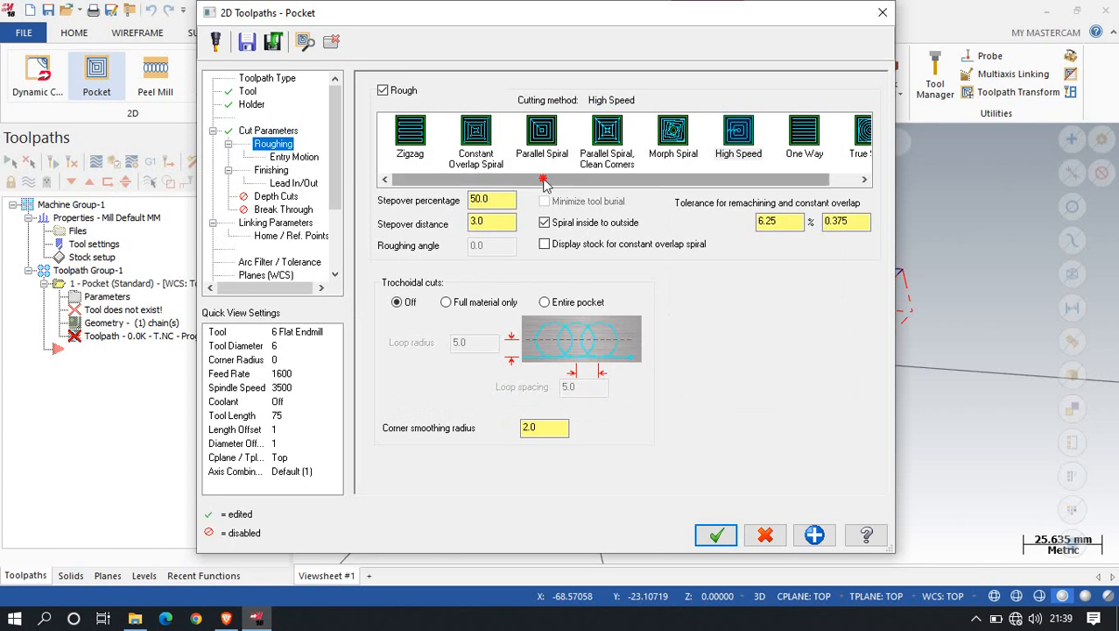
drag(544, 181, 574, 182)
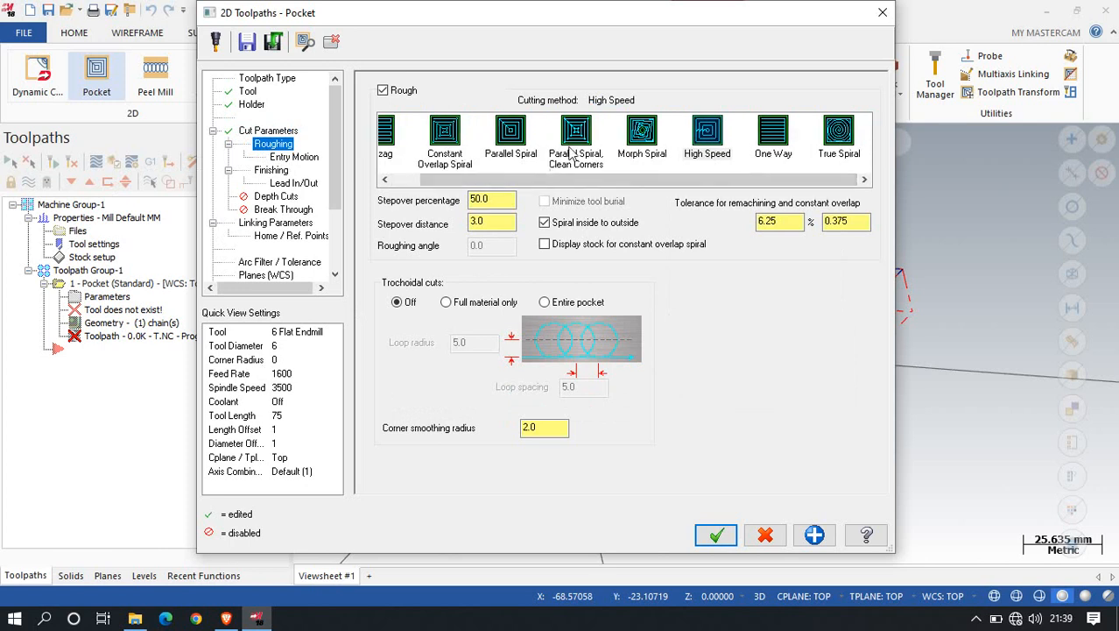
click(512, 133)
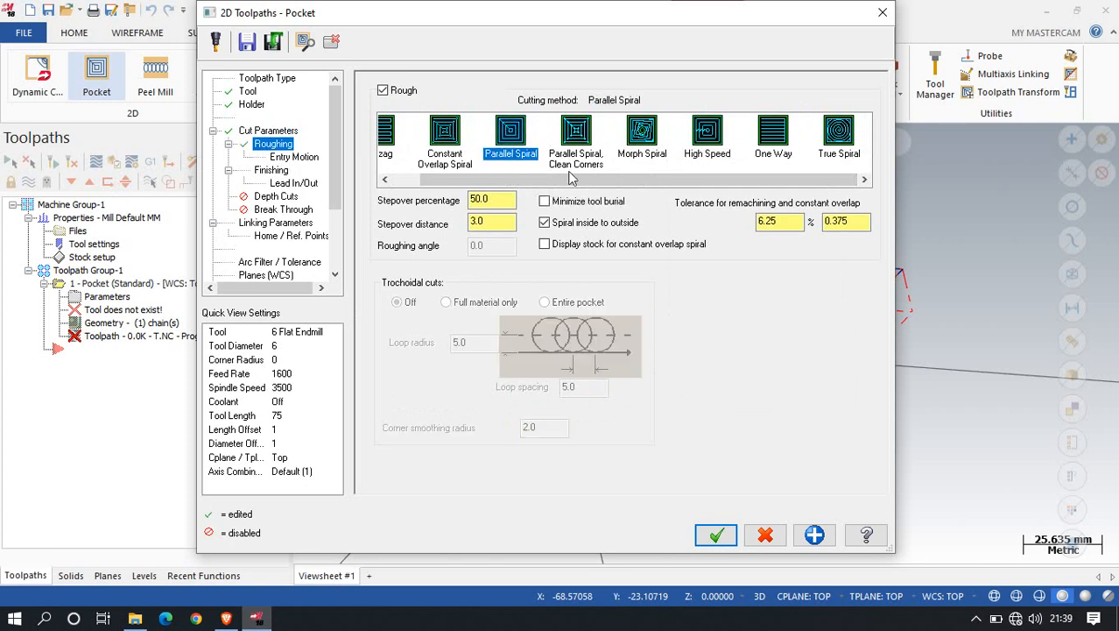
drag(807, 181, 777, 182)
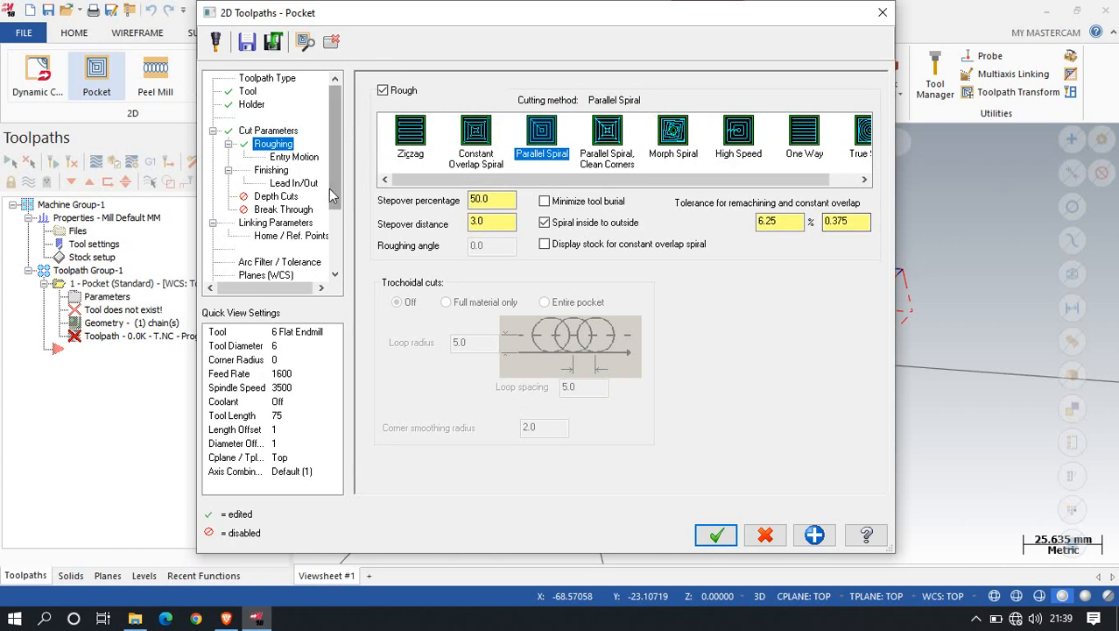
Try the Off and Ramp entry motions, return to Helix, and inspect its plunge angle and tolerance settings.
click(298, 158)
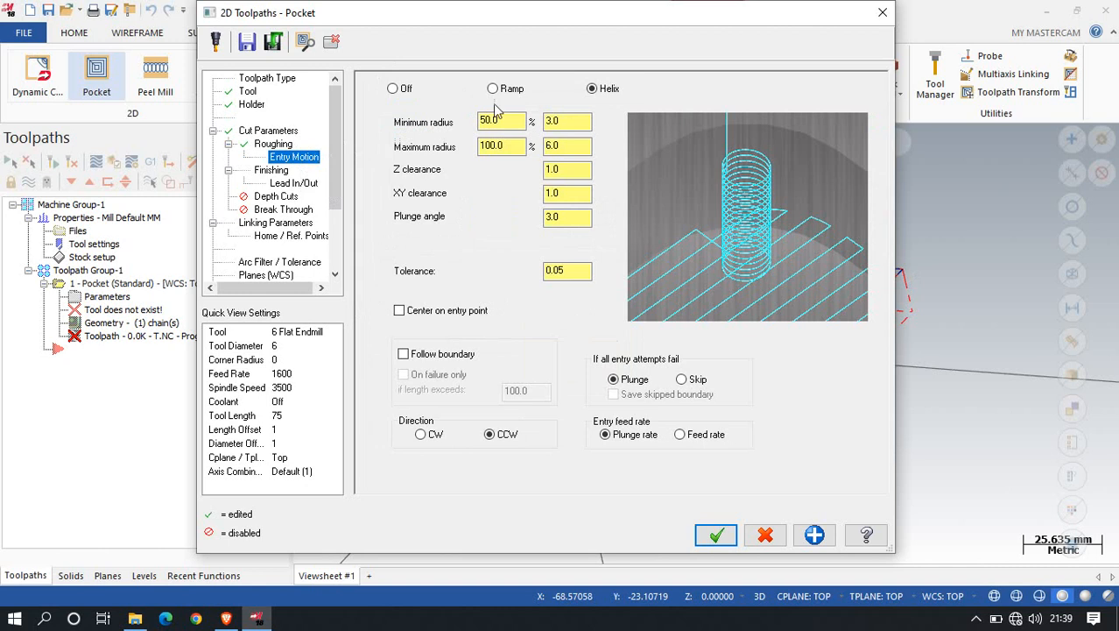
click(391, 90)
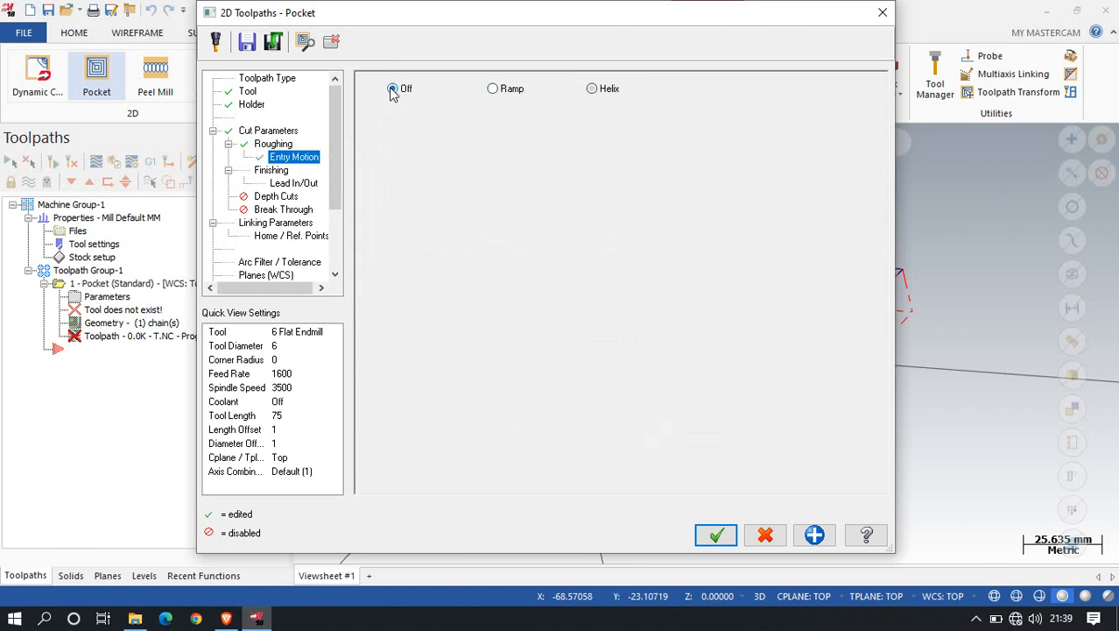
click(493, 89)
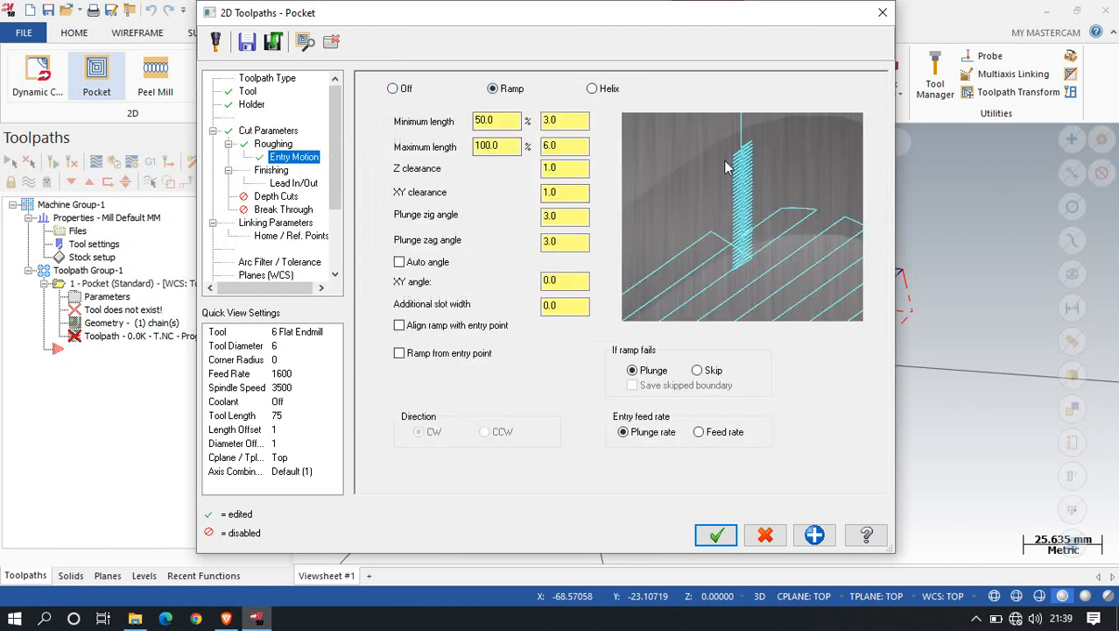
click(595, 89)
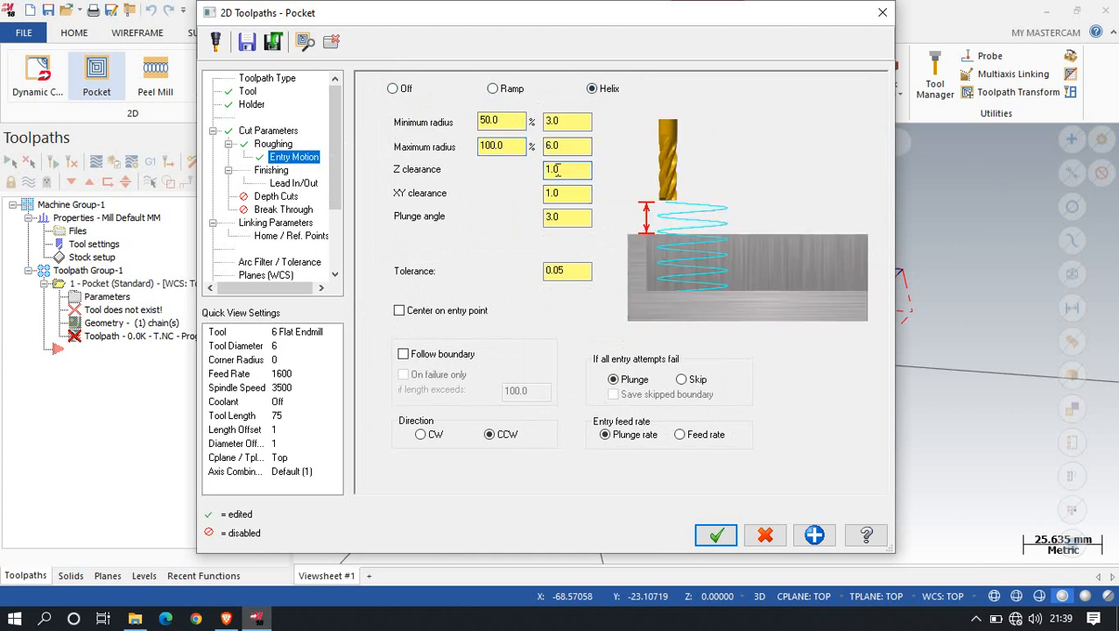
click(559, 217)
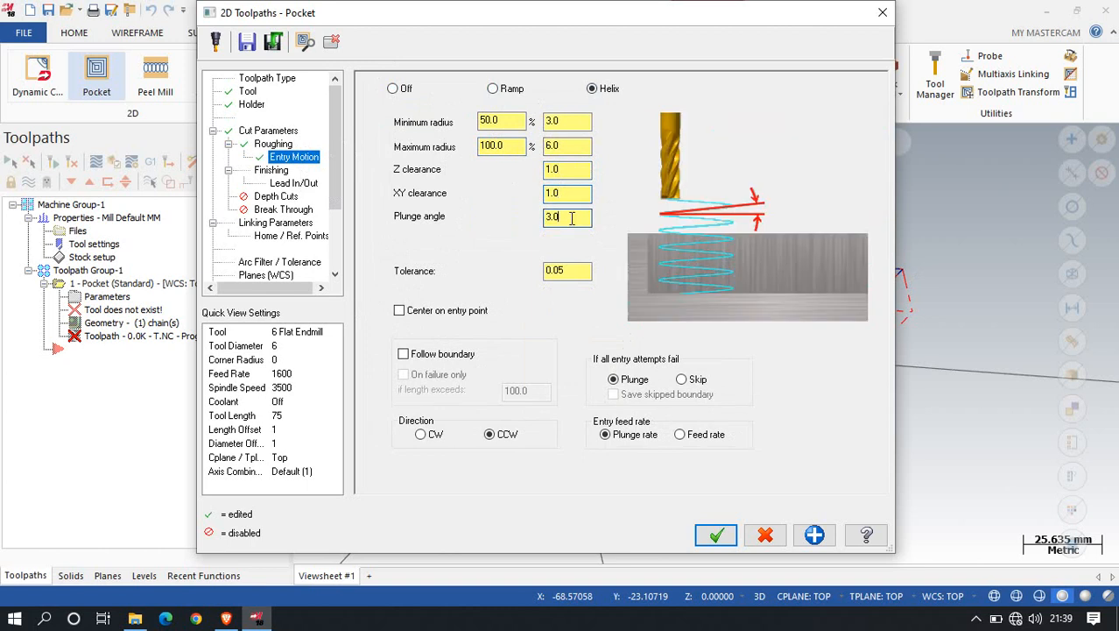
click(566, 268)
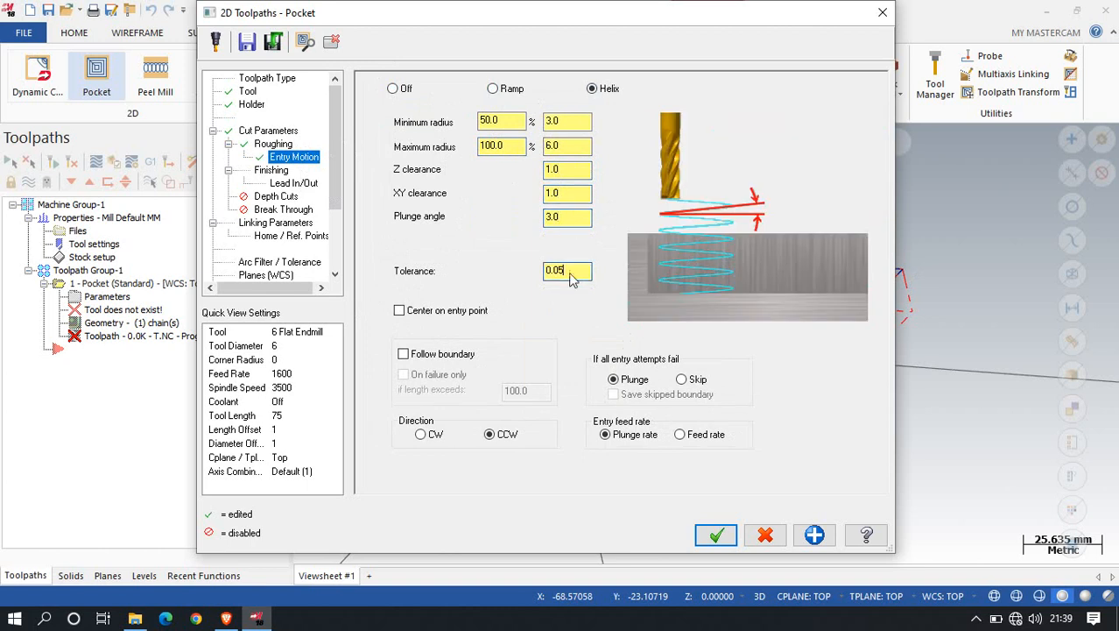
Disable the finish passes for the pocket and view the lead in/out settings.
click(272, 170)
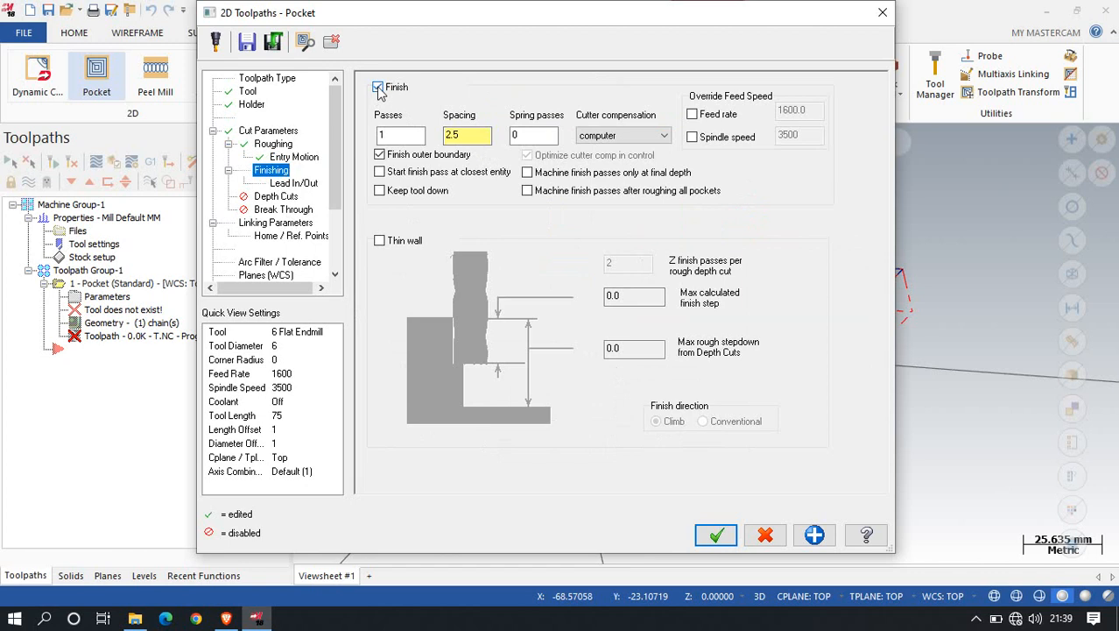
click(378, 88)
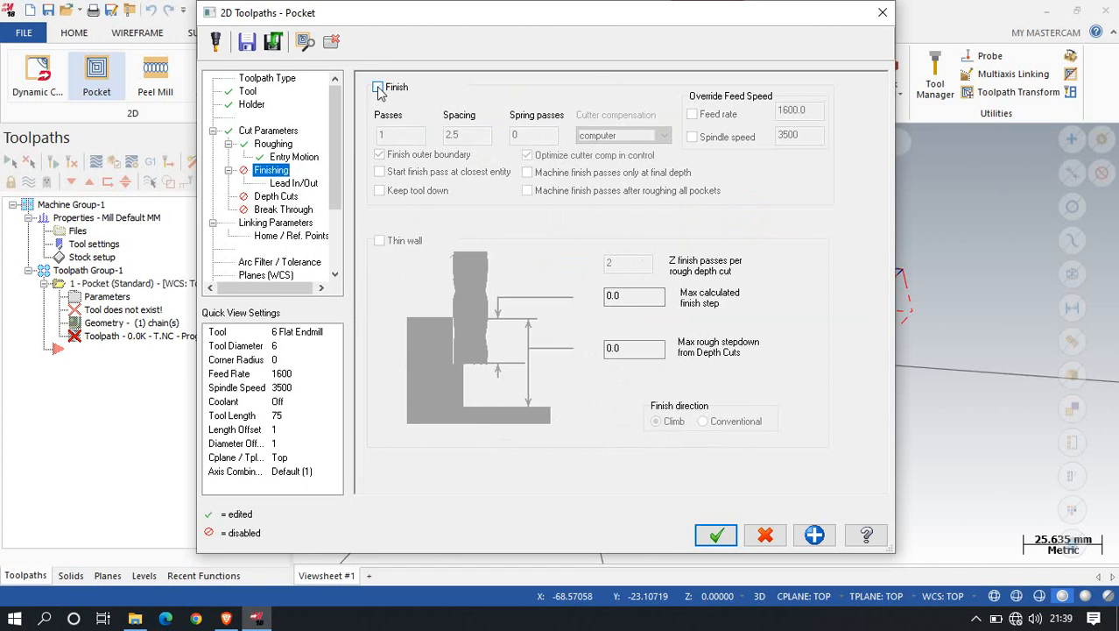
click(309, 184)
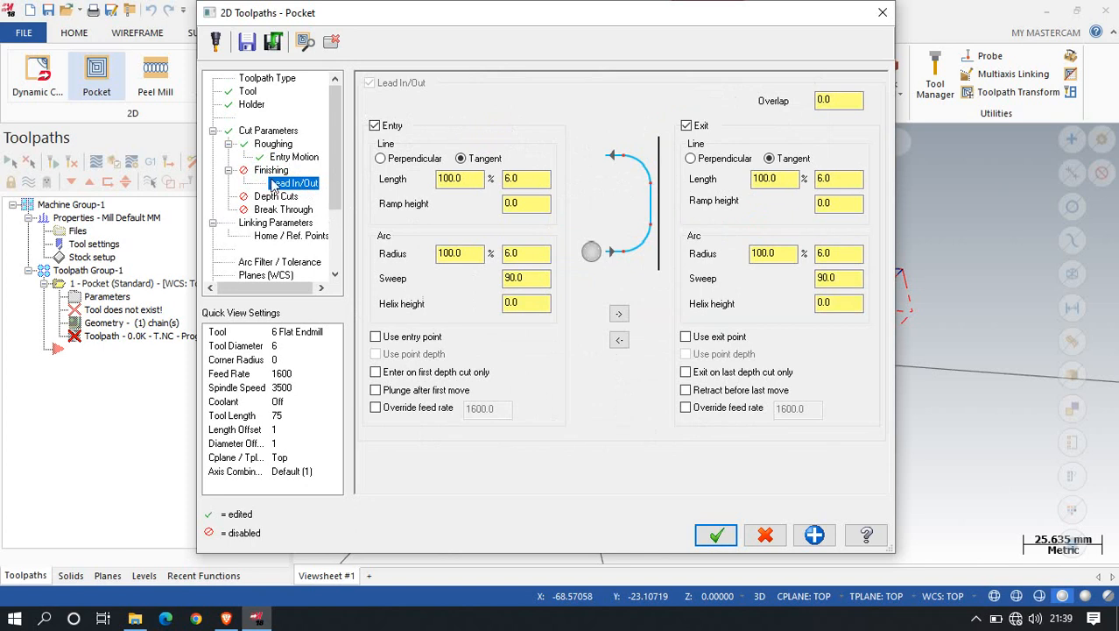
Enable depth cuts with a maximum rough step of 2.0 and check the break through settings.
click(289, 197)
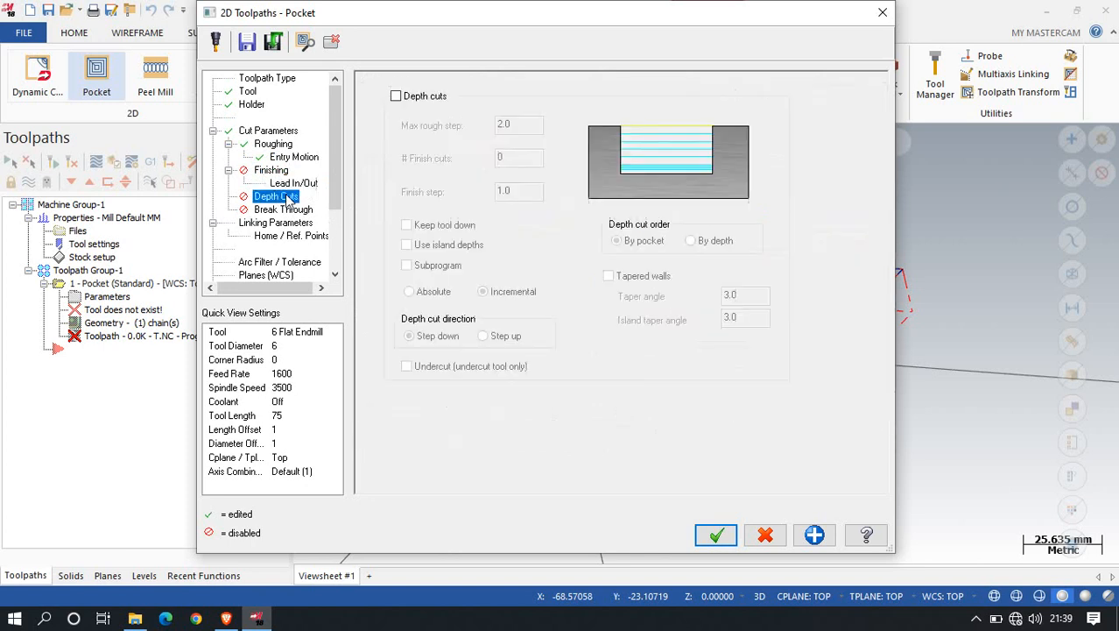
click(396, 96)
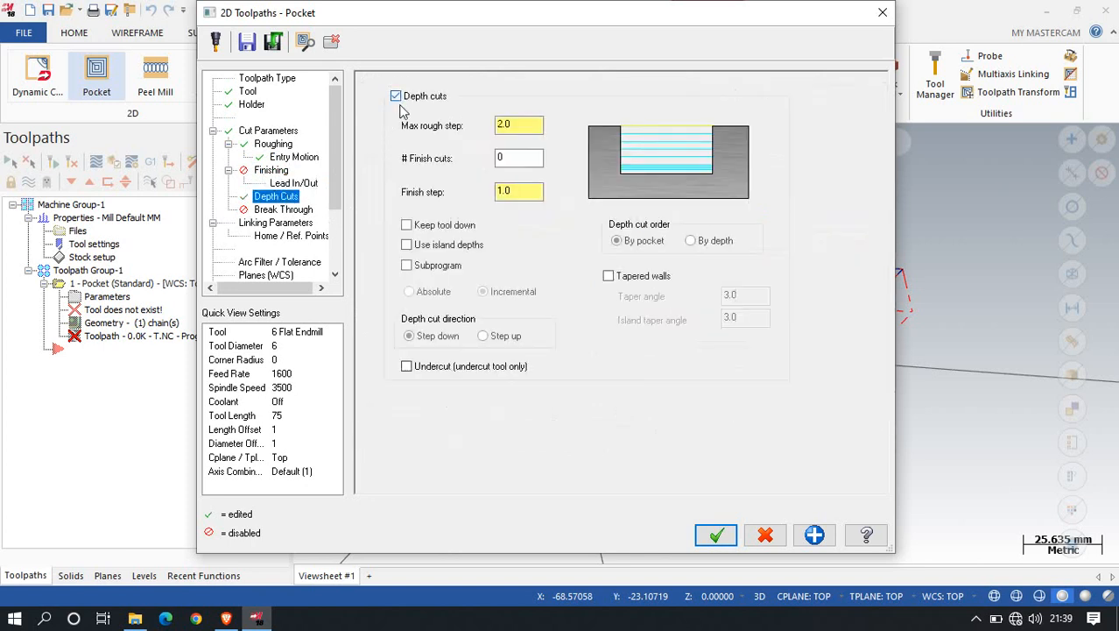
double_click(506, 125)
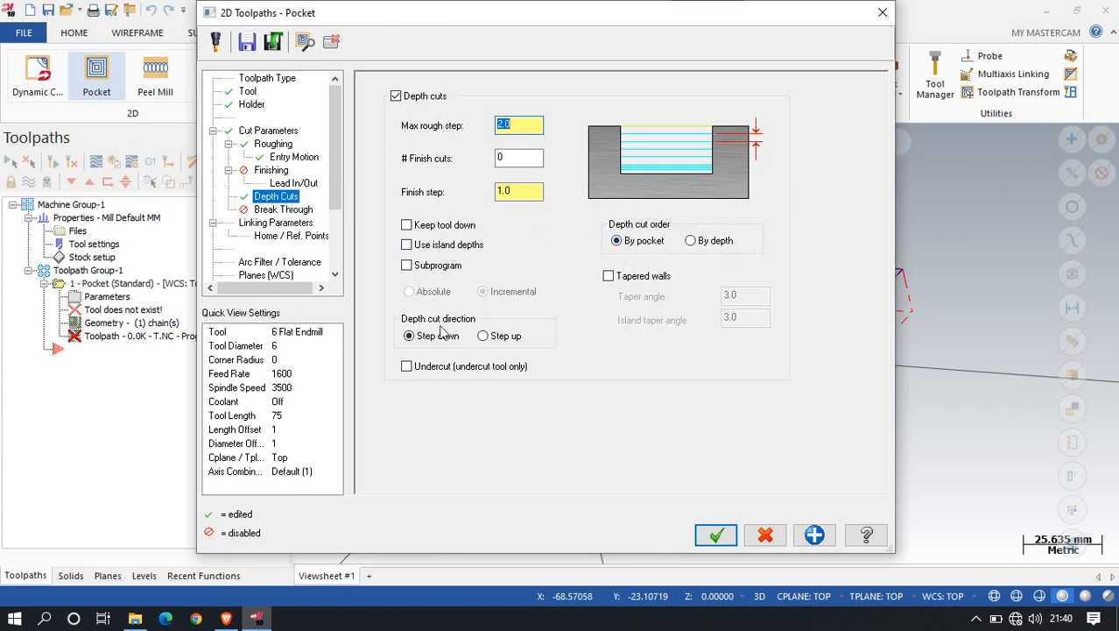
click(250, 211)
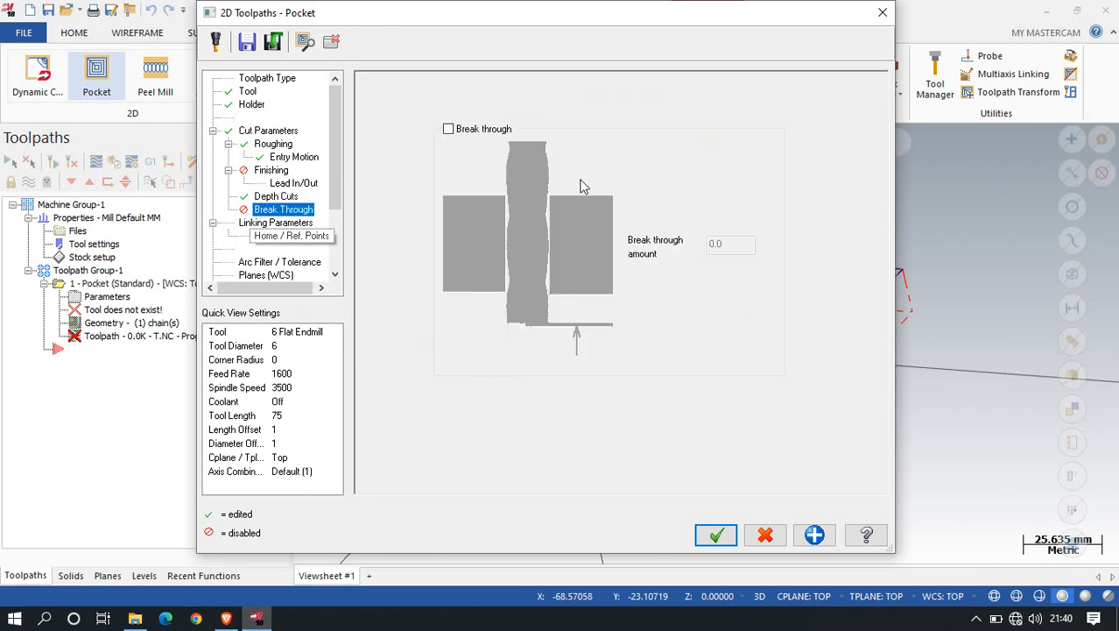
Make the pocket depth absolute in the linking parameters and pick the plate's origin corner as the top of stock.
click(289, 224)
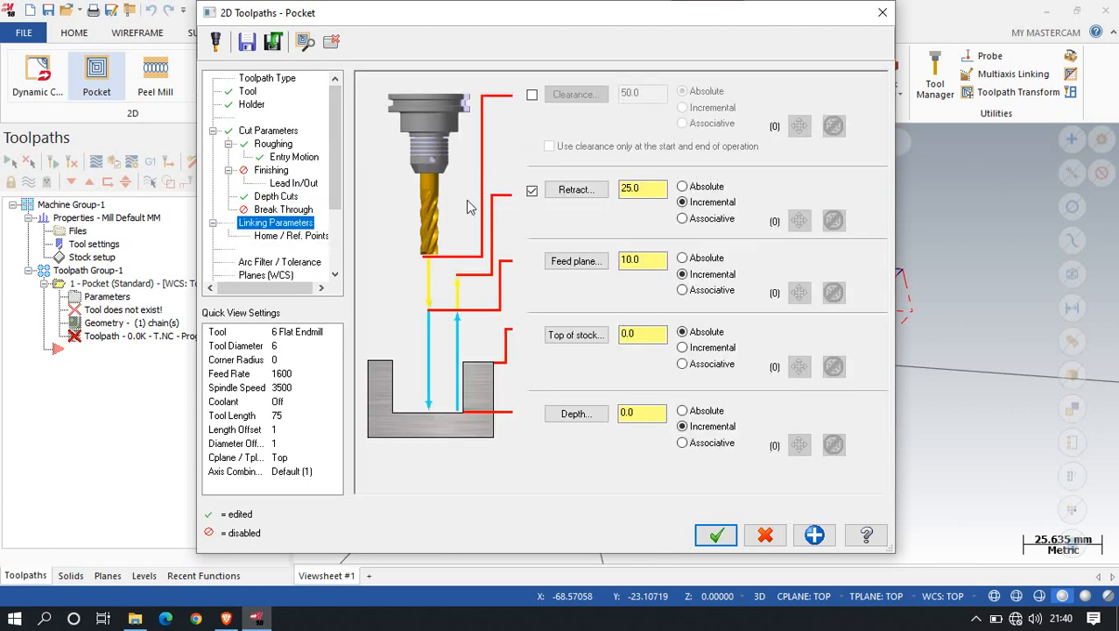
click(689, 412)
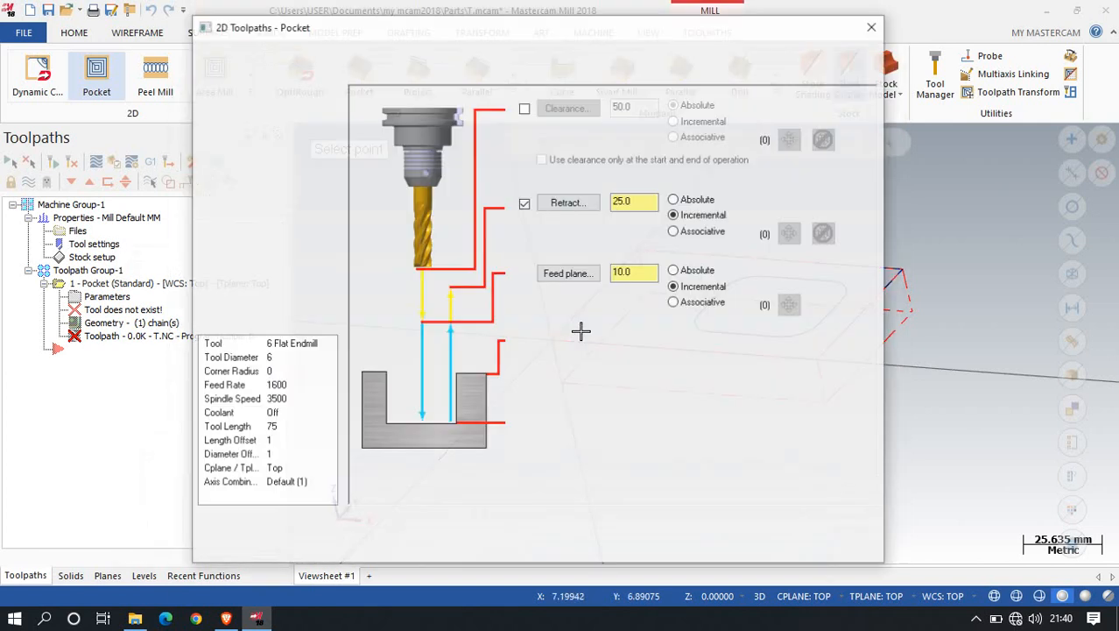
click(552, 339)
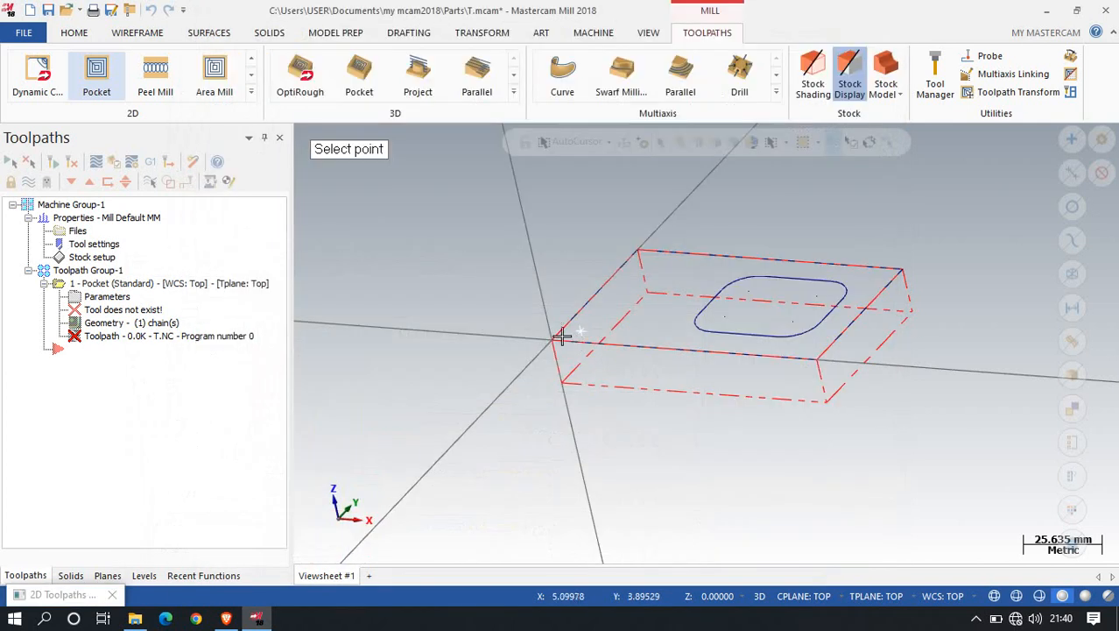
click(555, 343)
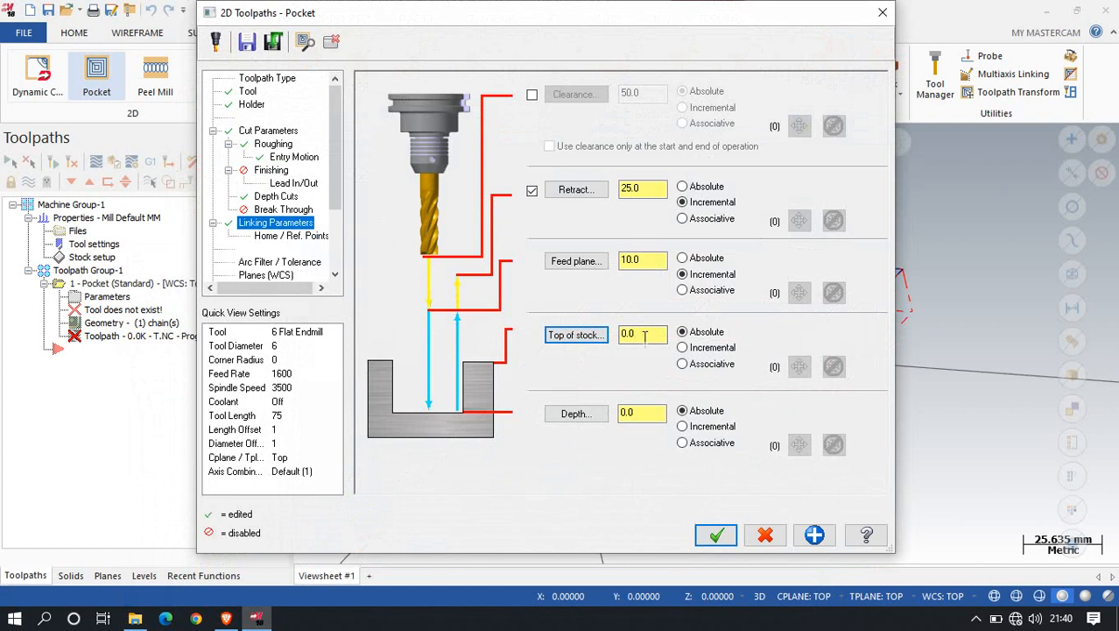
Set the absolute pocket depth to -12 in the linking parameters and generate the toolpath.
click(657, 414)
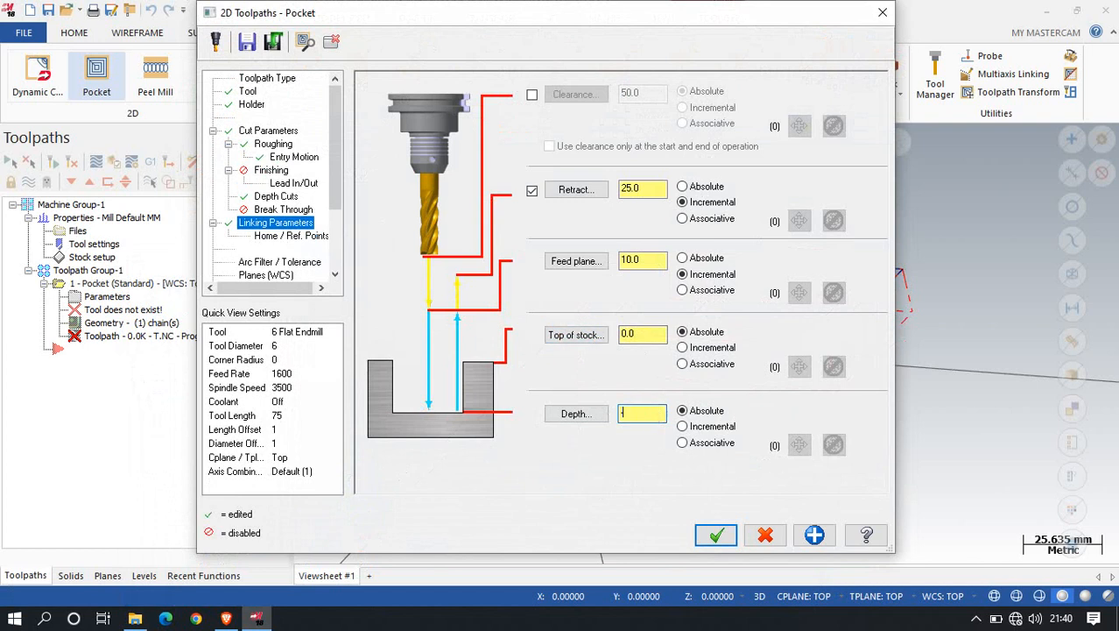
text(-12)
key(Return)
click(717, 534)
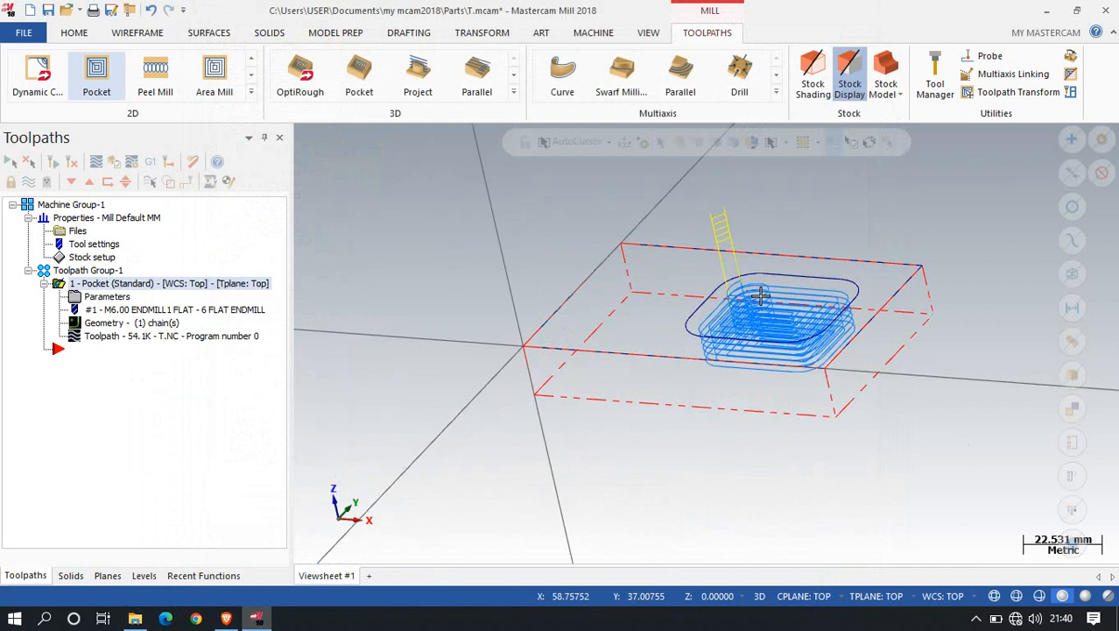
scroll(761, 297, up, 4)
middle_drag(761, 296, 785, 417)
scroll(784, 418, up, 1)
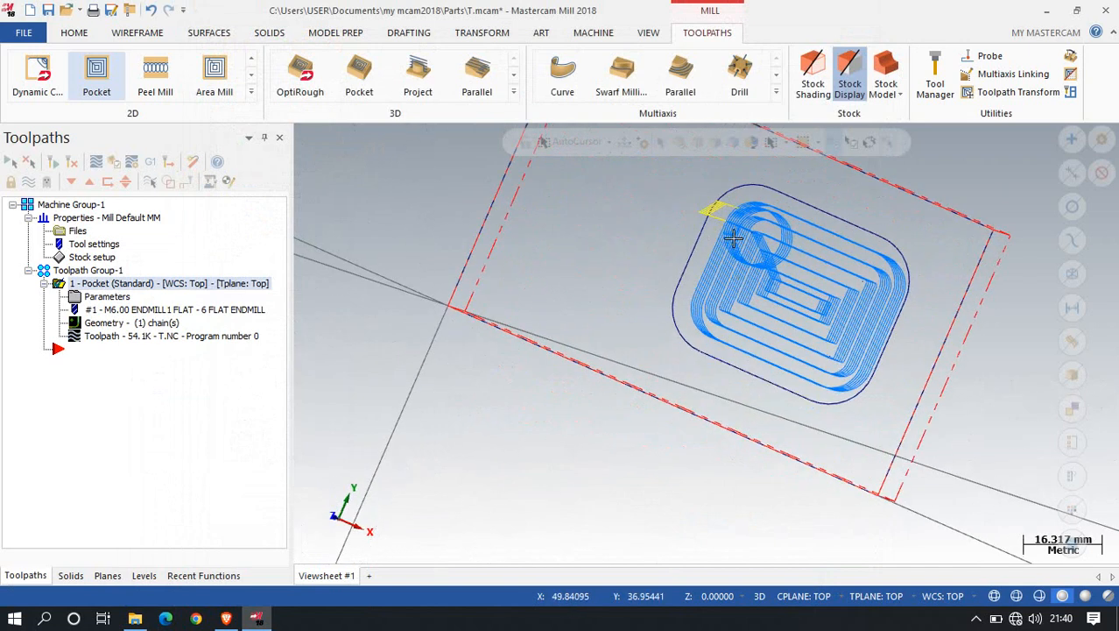
middle_drag(734, 238, 674, 210)
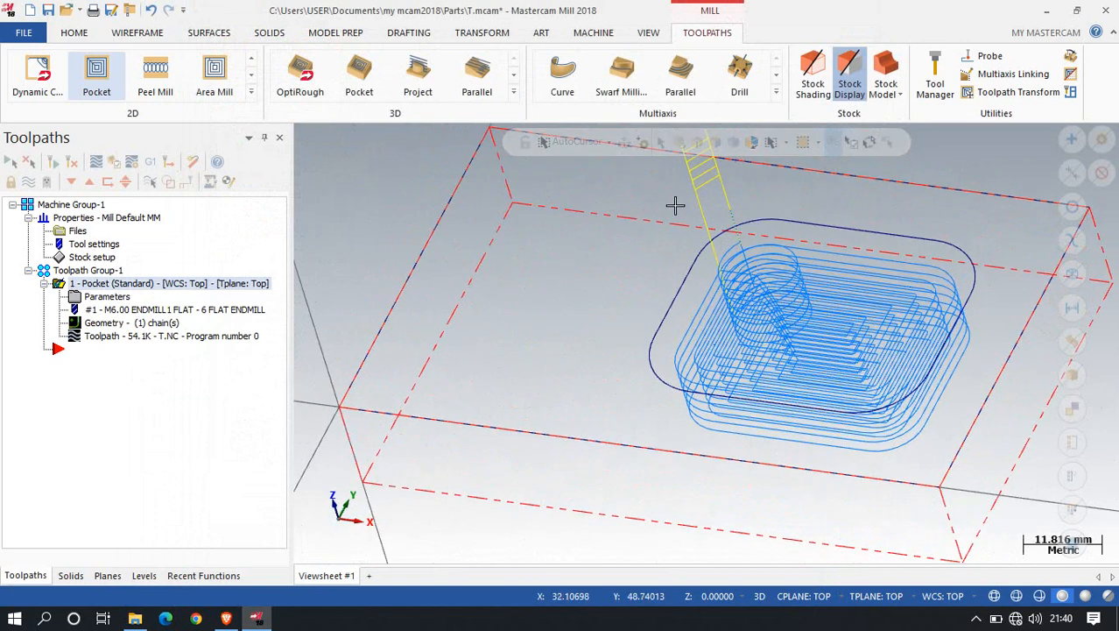
Set the pocket operation's incremental retract height to 16 and regenerate the toolpath.
click(104, 296)
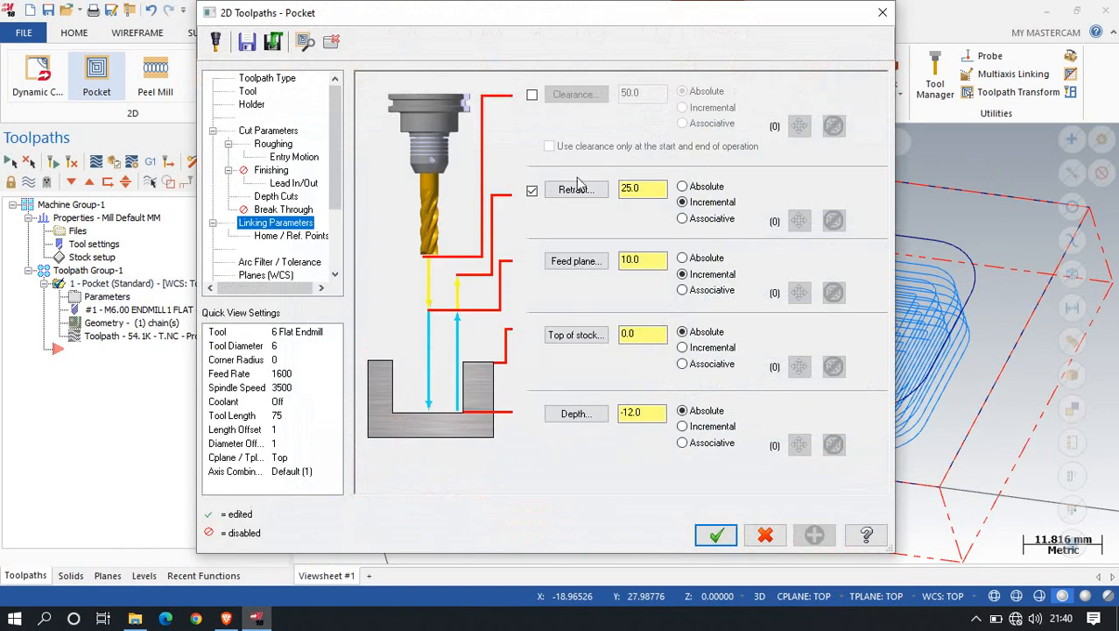
double_click(642, 187)
text(16)
key(Return)
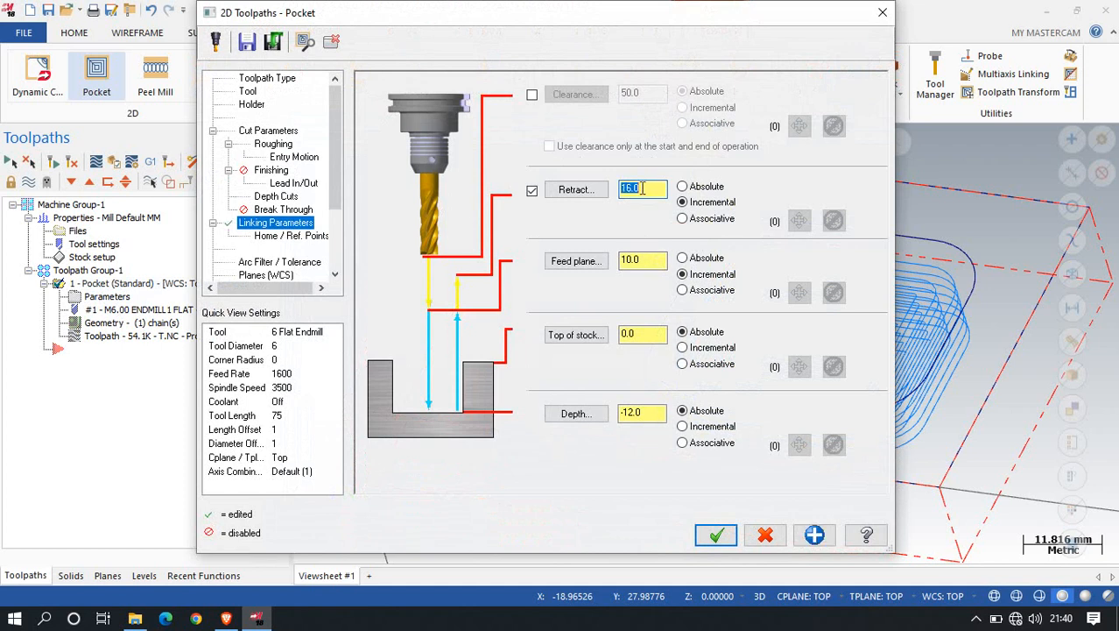
click(814, 536)
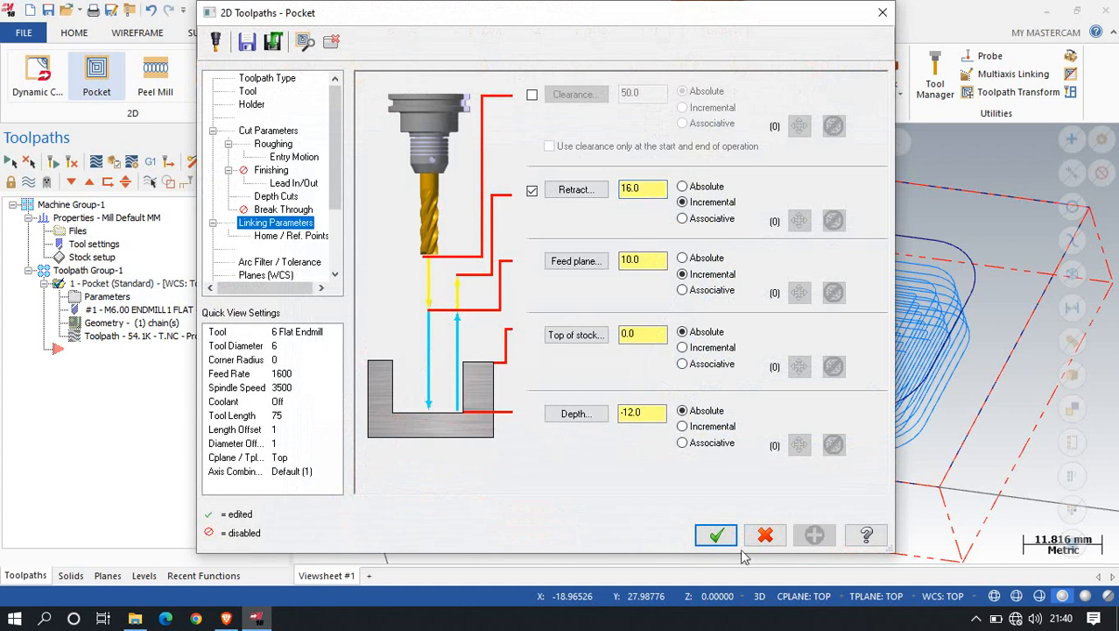
click(717, 535)
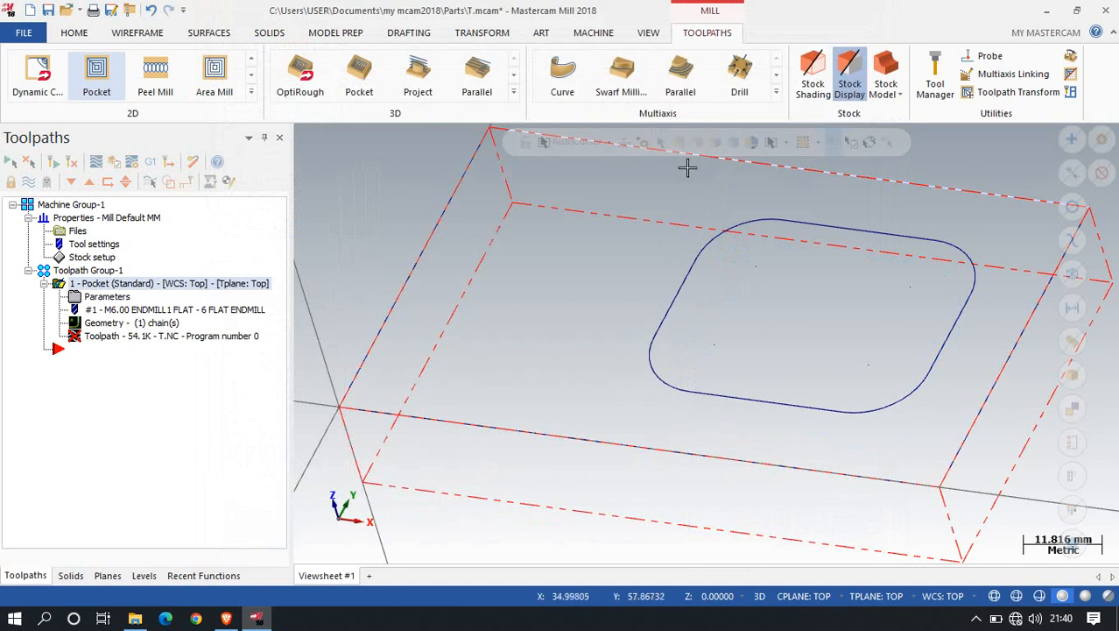
click(52, 162)
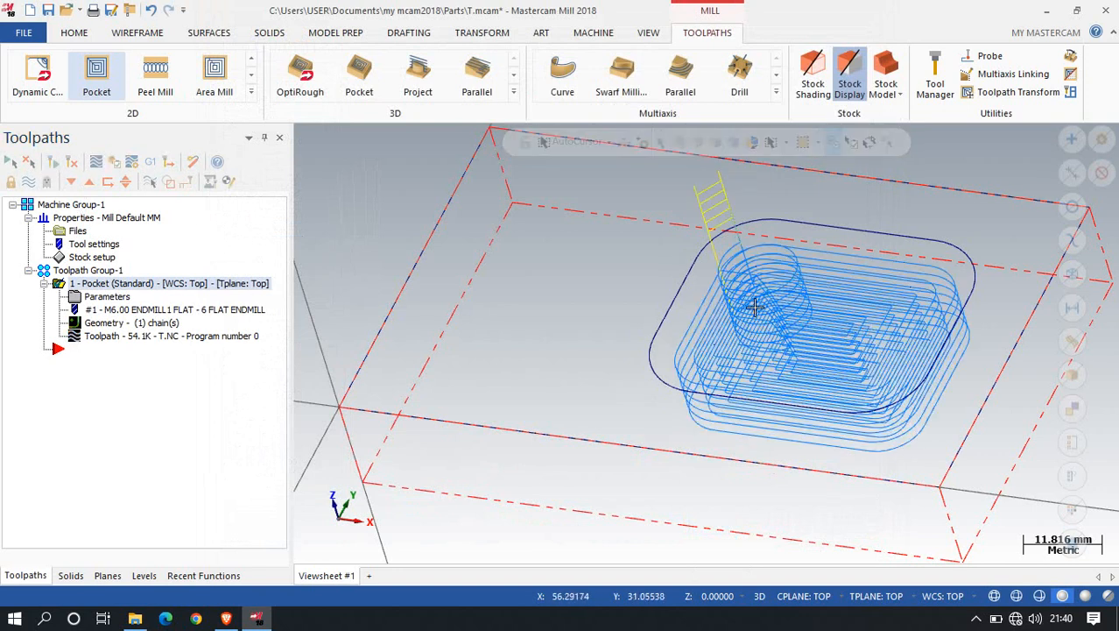
Turn off the entry motion for the pocket roughing and regenerate the toolpath.
click(105, 296)
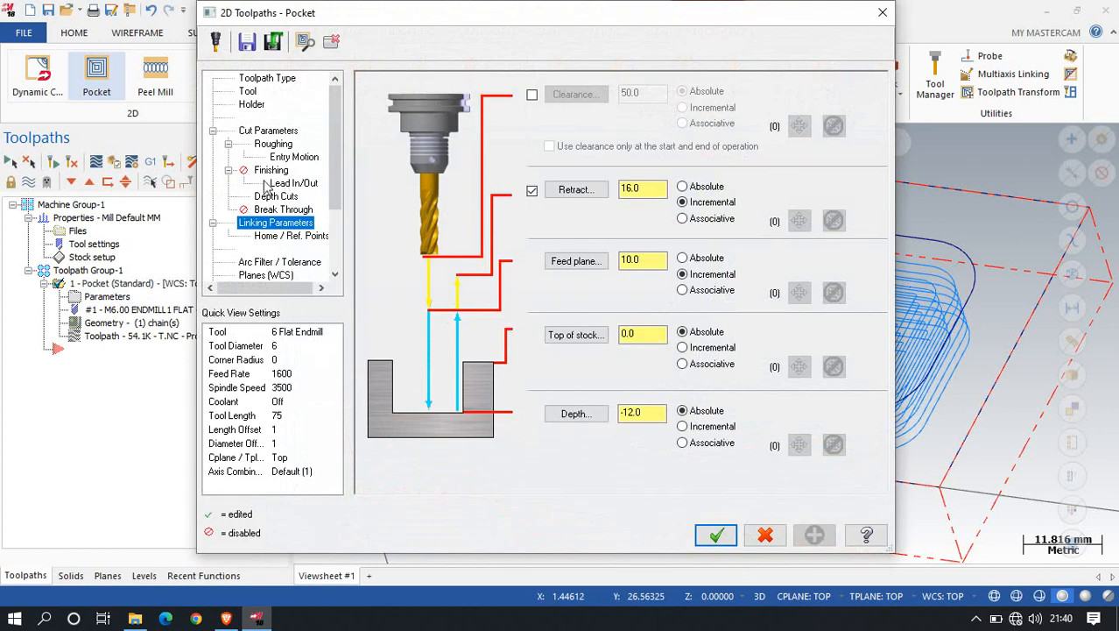
click(282, 156)
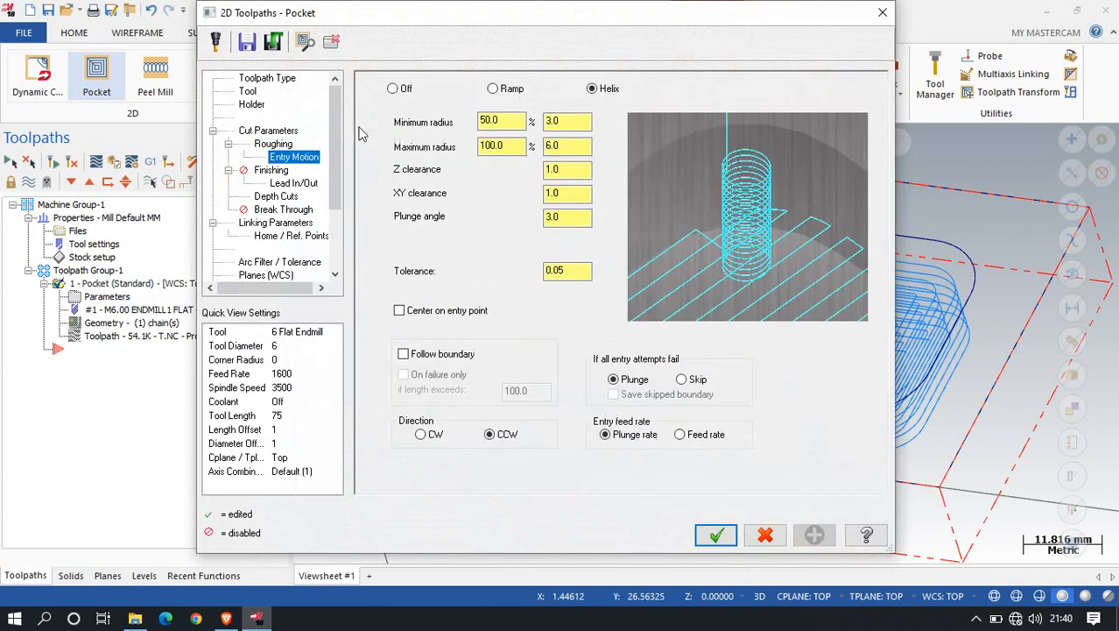
click(393, 90)
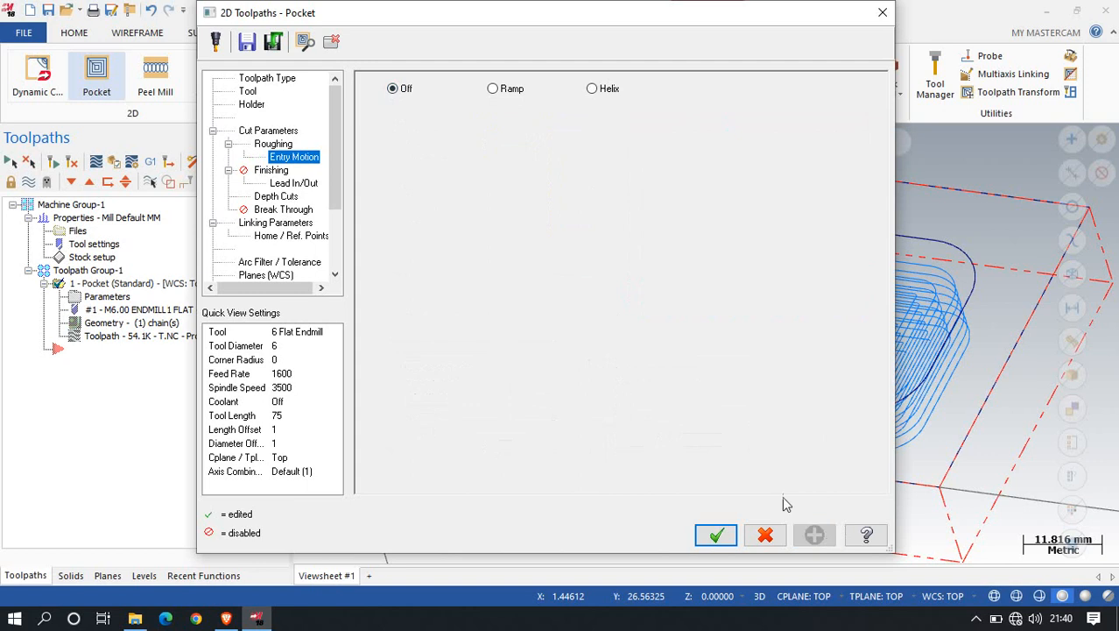
click(717, 534)
click(51, 163)
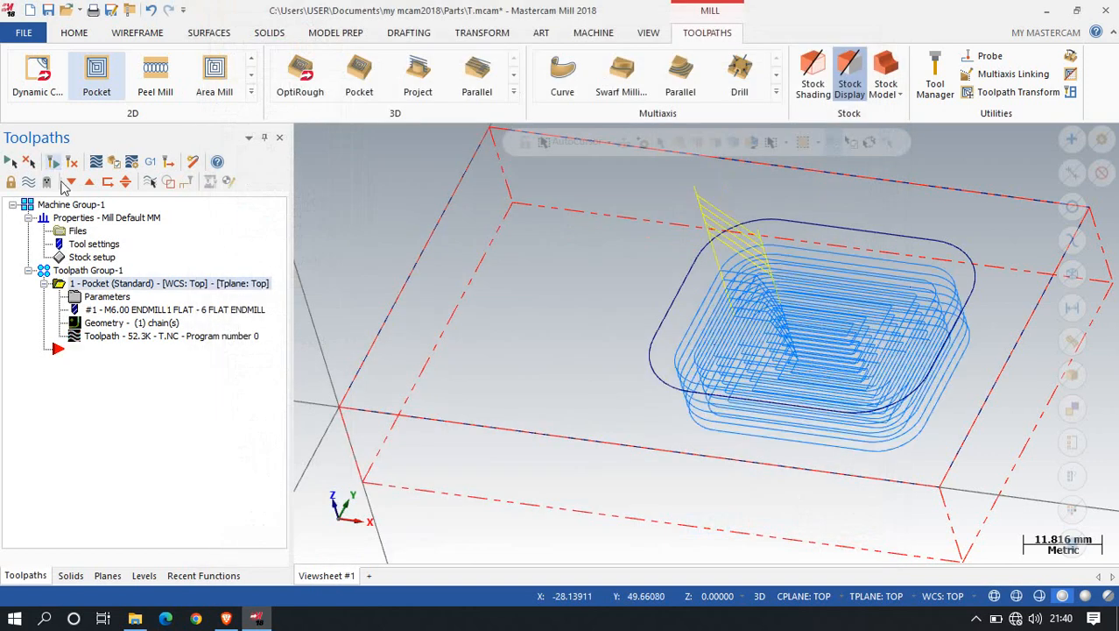
scroll(804, 335, up, 3)
mouse_move(805, 334)
middle_down()
mouse_move(810, 364)
mouse_move(806, 345)
middle_up()
scroll(807, 345, up, 1)
Verify the pocket operation in Mastercam Simulator by playing the full material removal simulation.
click(123, 164)
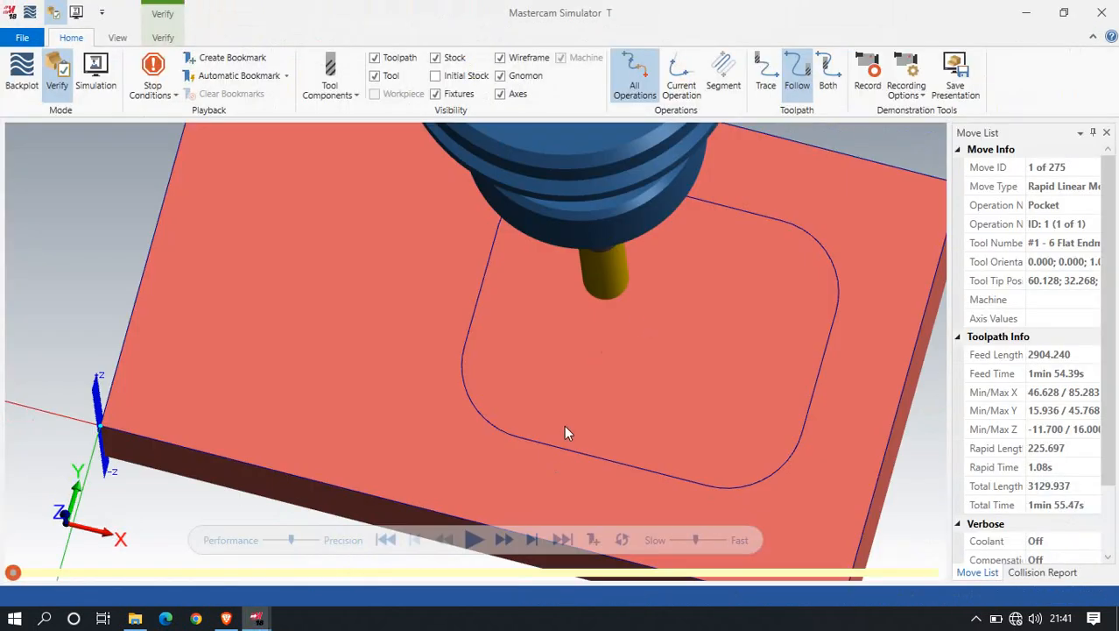
middle_drag(565, 414, 538, 370)
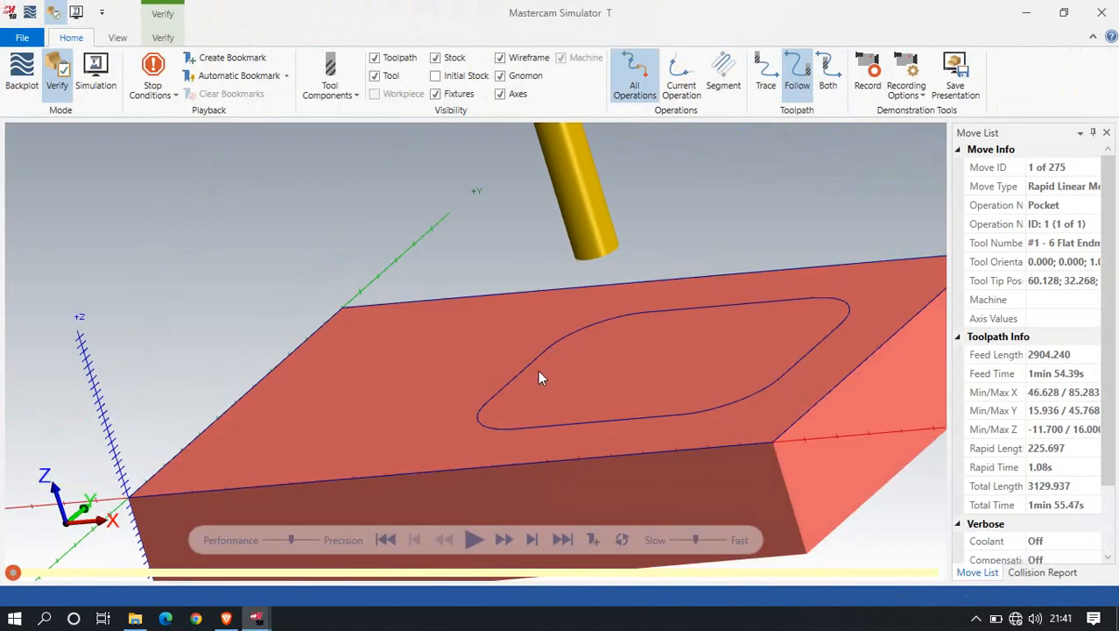
click(473, 538)
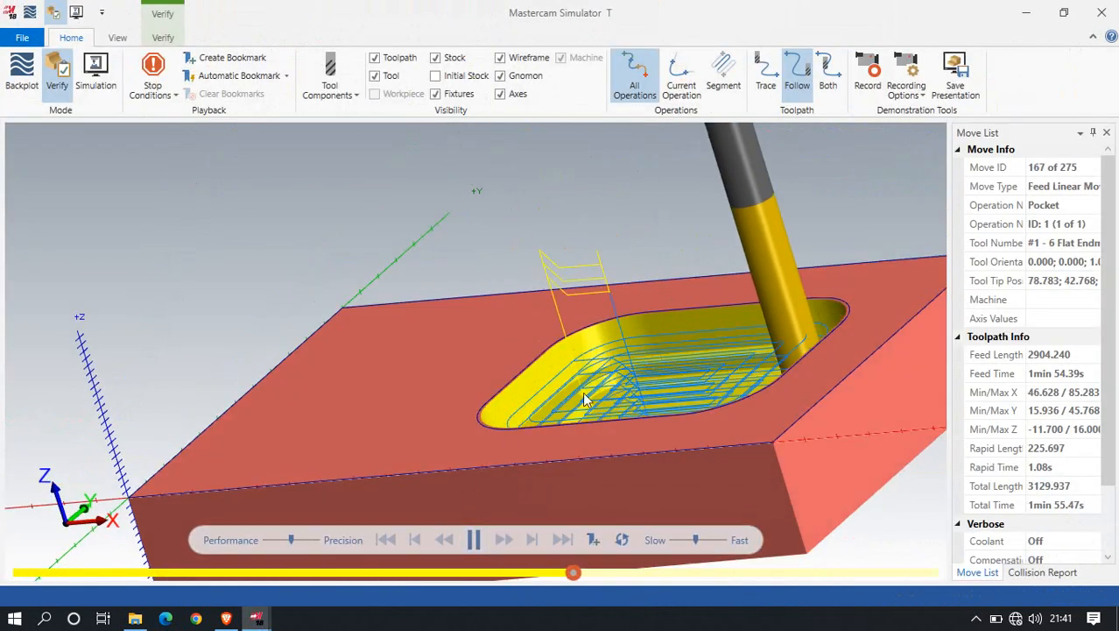
middle_drag(692, 337, 729, 350)
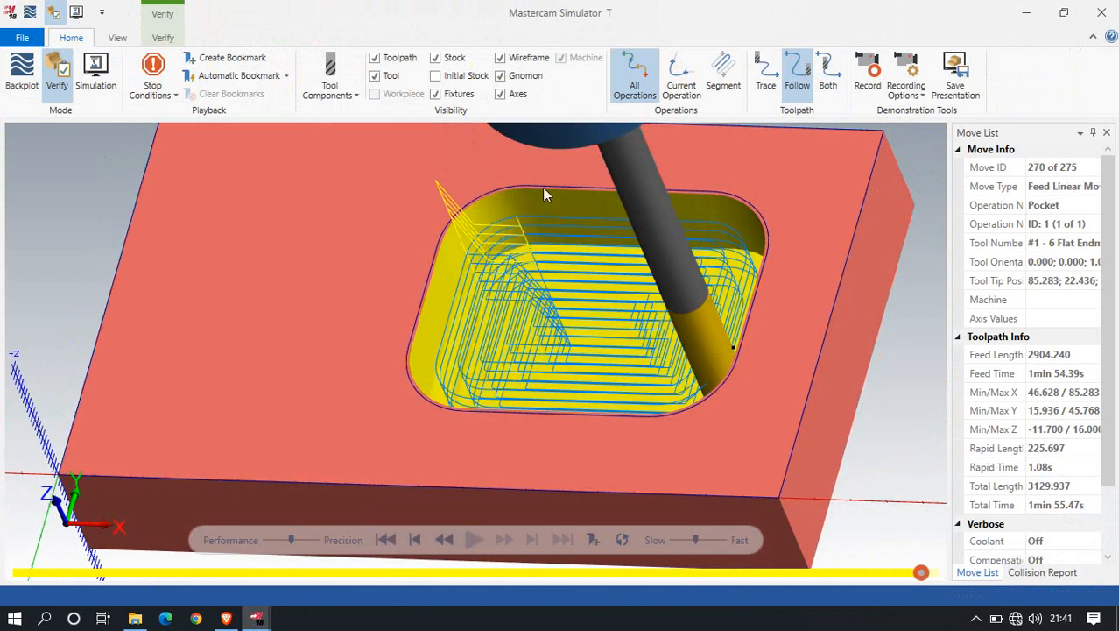
Hide the toolpath lines in the simulation, examine the machined pocket's walls and corners up close, and close the simulator.
click(375, 58)
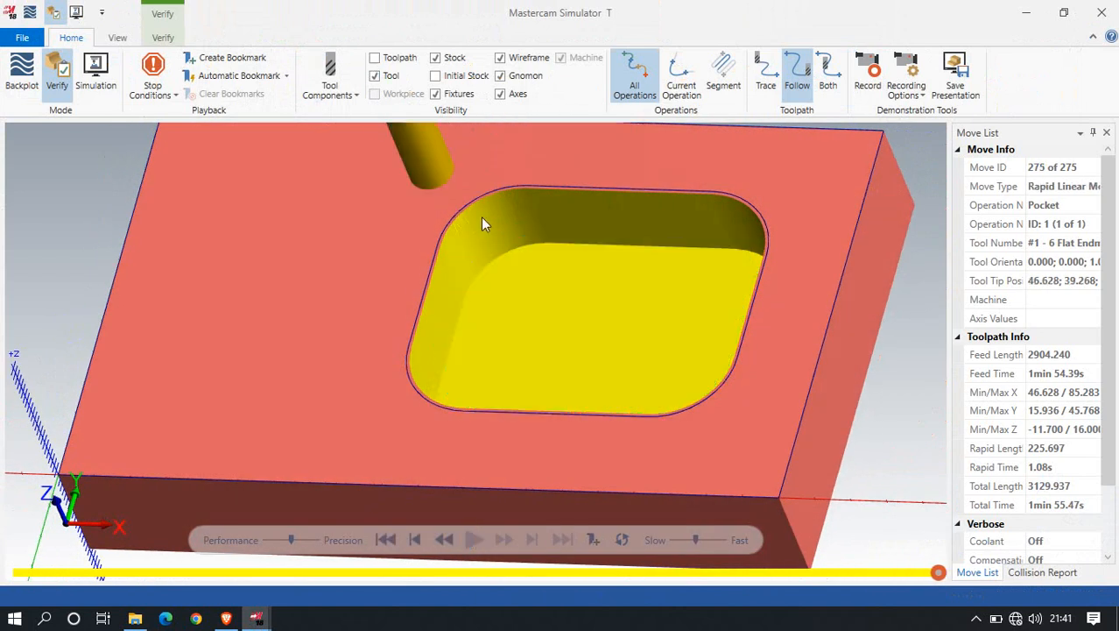
middle_drag(487, 220, 709, 217)
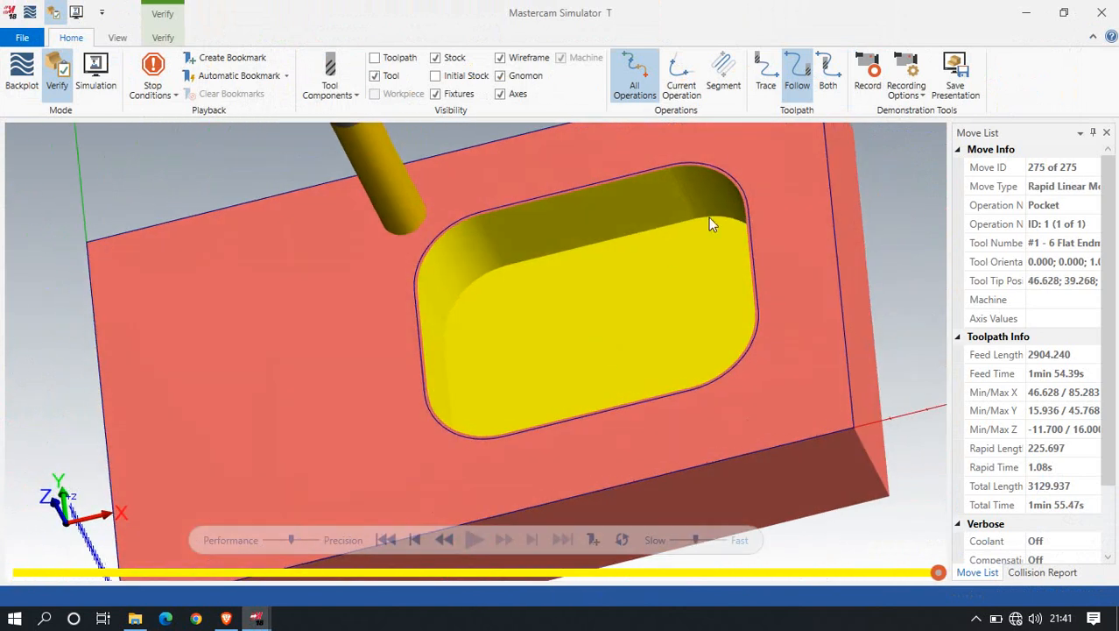
scroll(727, 193, up, 5)
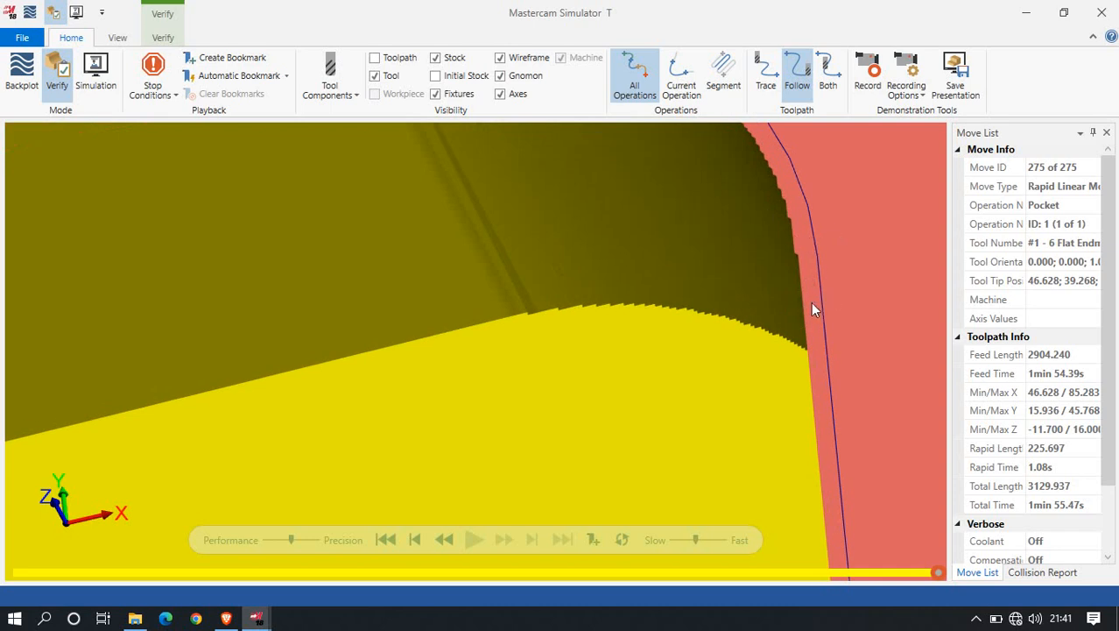
scroll(812, 304, down, 5)
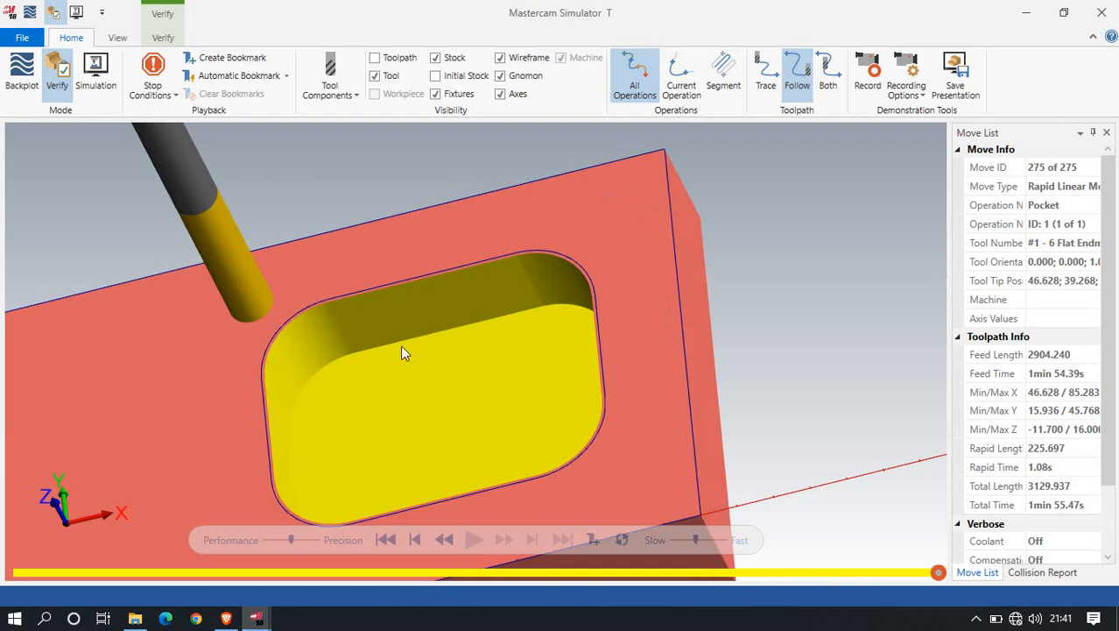
scroll(522, 328, down, 2)
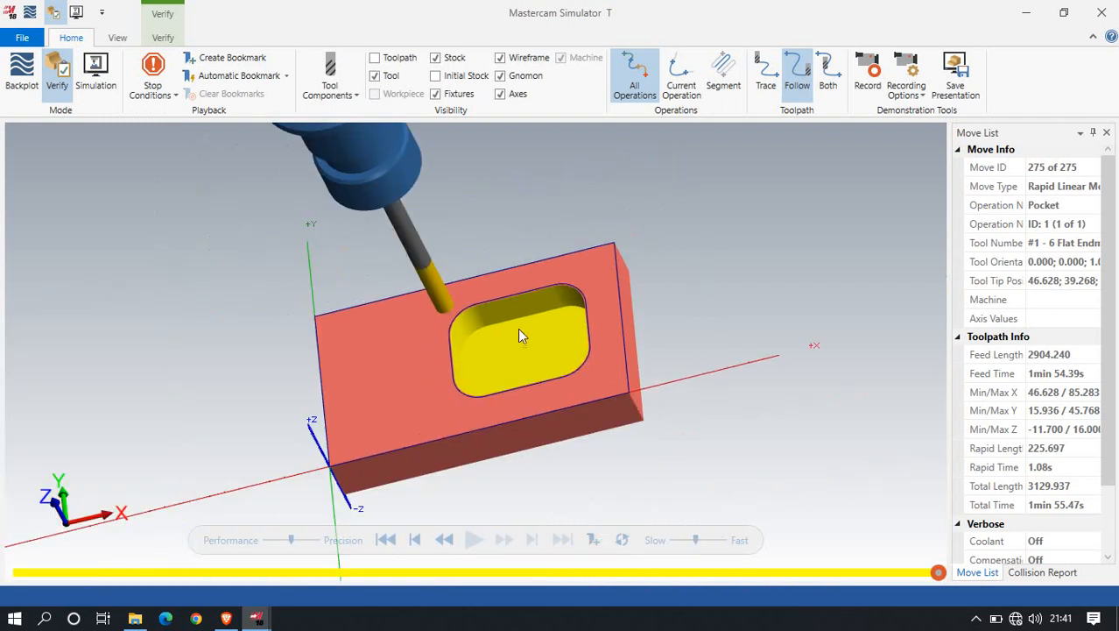
scroll(496, 338, up, 4)
mouse_move(472, 330)
middle_down()
mouse_move(445, 299)
mouse_move(420, 352)
mouse_move(476, 322)
middle_up()
scroll(475, 319, down, 3)
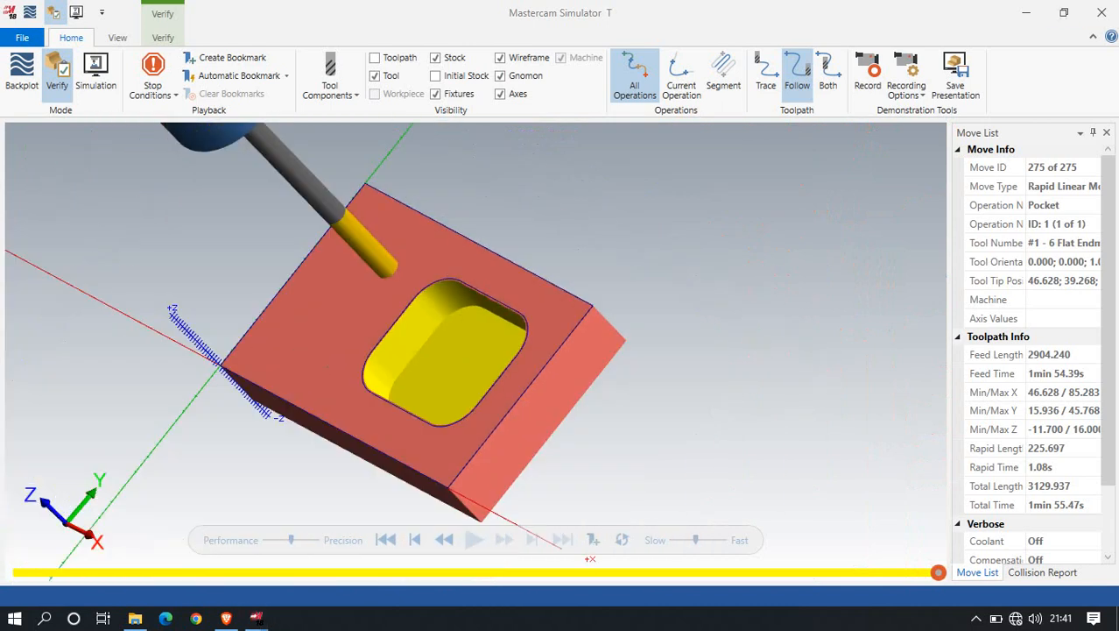
click(1101, 12)
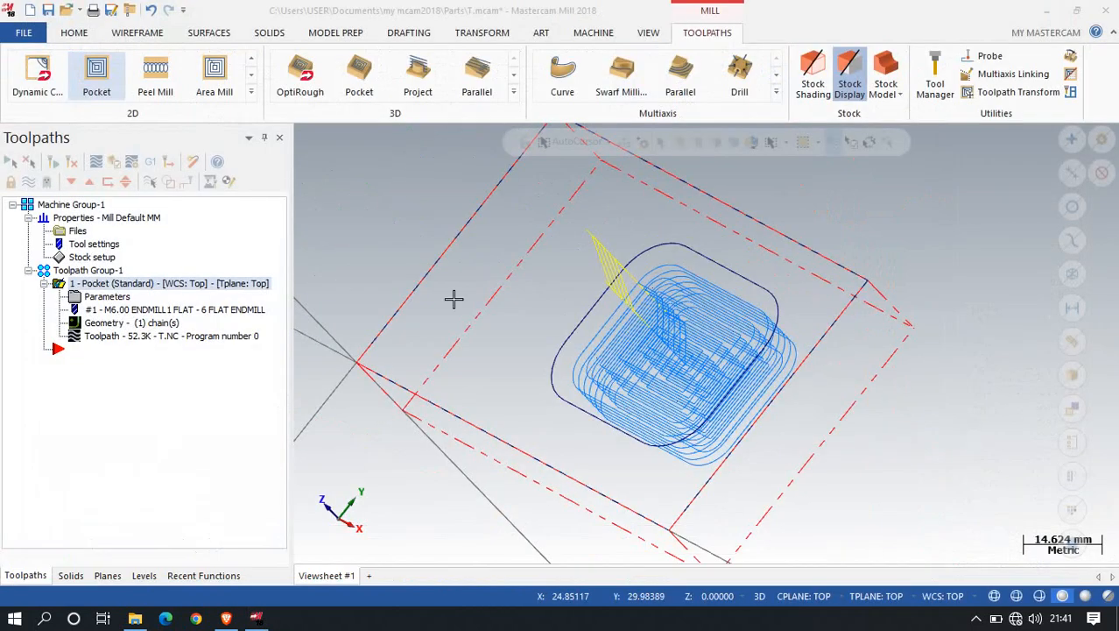